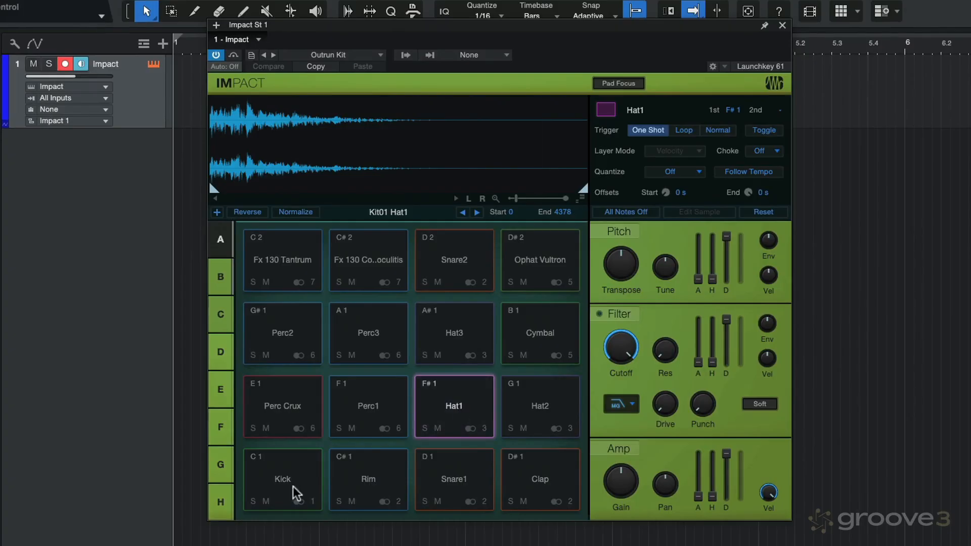
Audition the Kick, Snare1 and Hat1 pads of the Outrun Kit and close the Impact instrument window
left_click(282, 489)
left_click(455, 485)
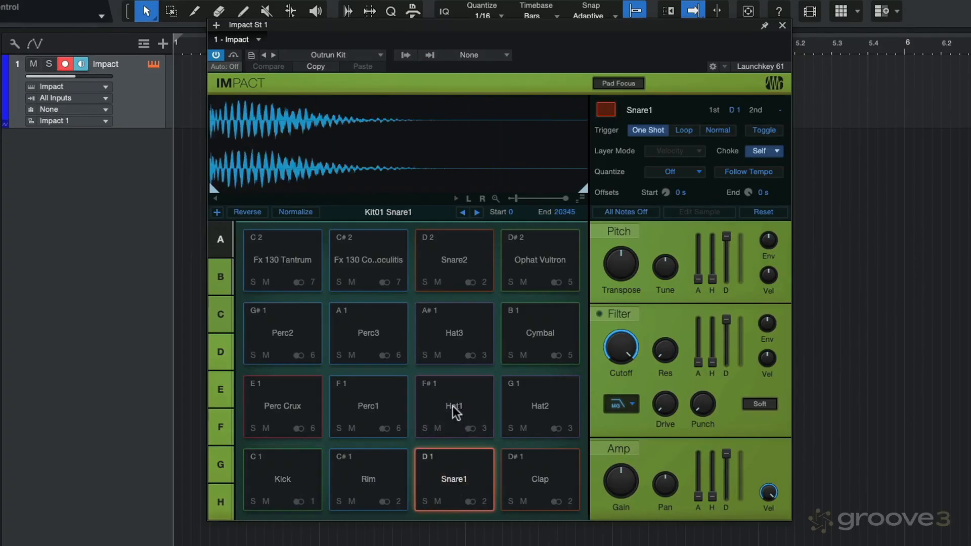
left_click(453, 408)
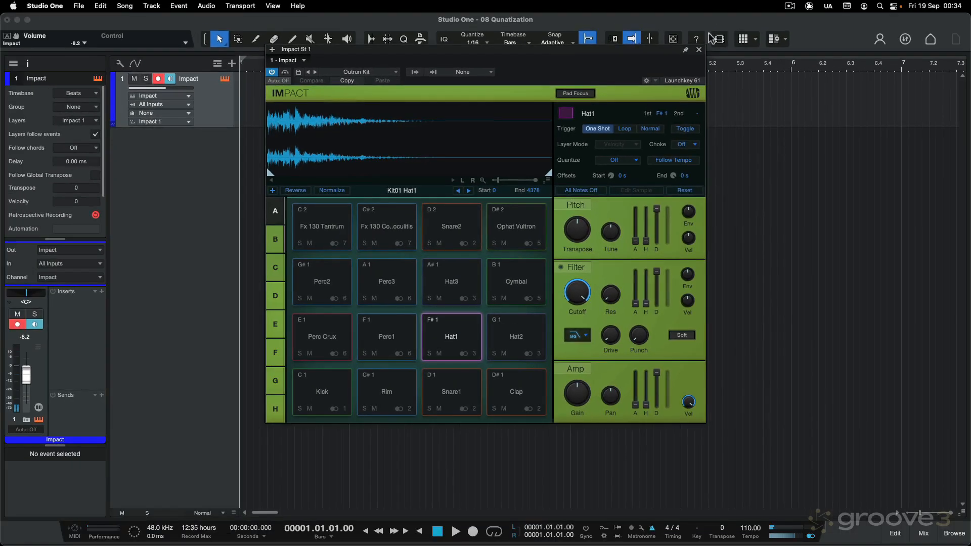
left_click(699, 50)
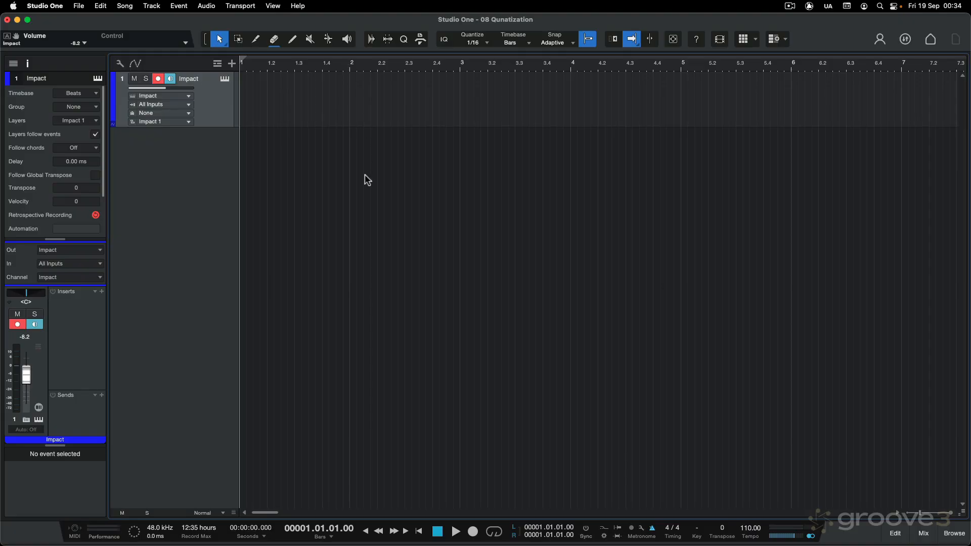
Record a kick, snare and hi-hat pattern from bar 2 to bar 6 on the Impact track and extend the event's start back to 1.4
key("KP_Multiply")
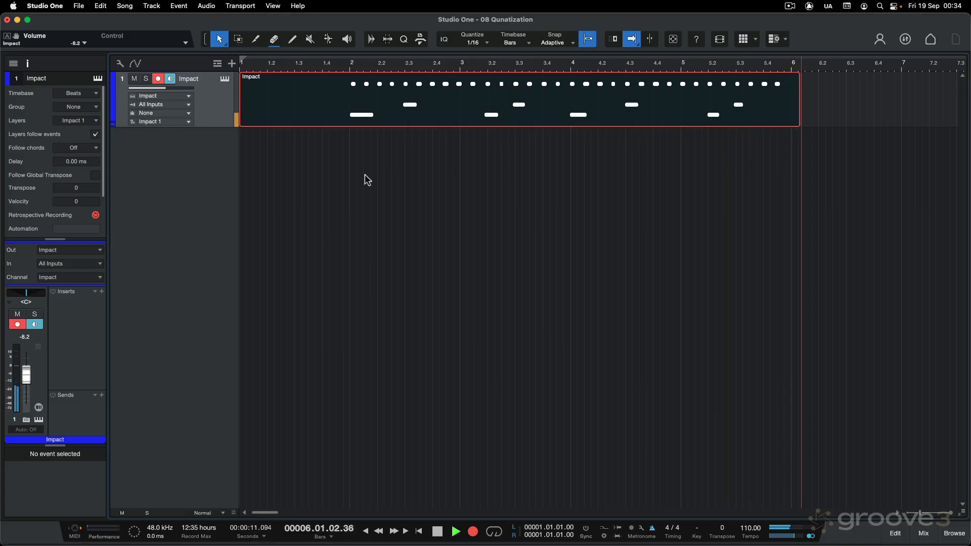
key("space")
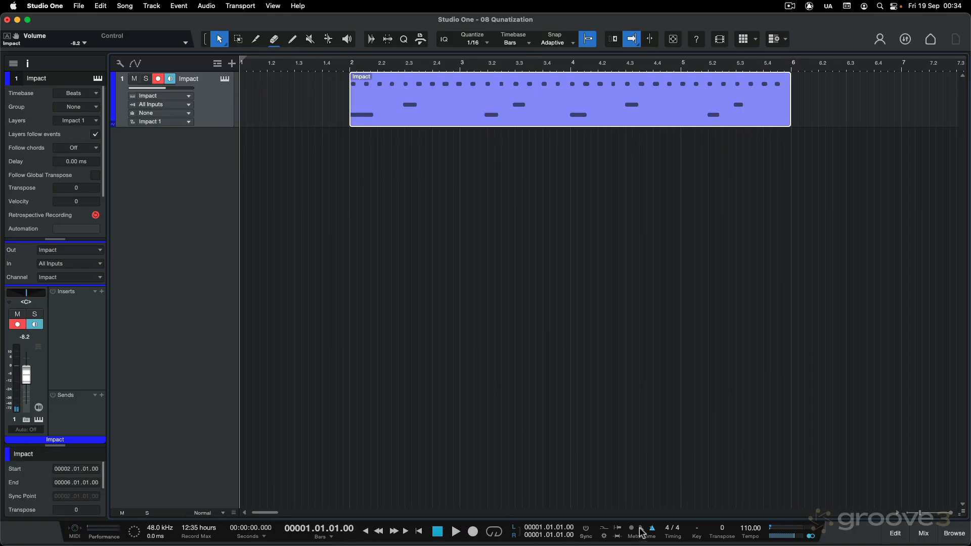
left_click(419, 136)
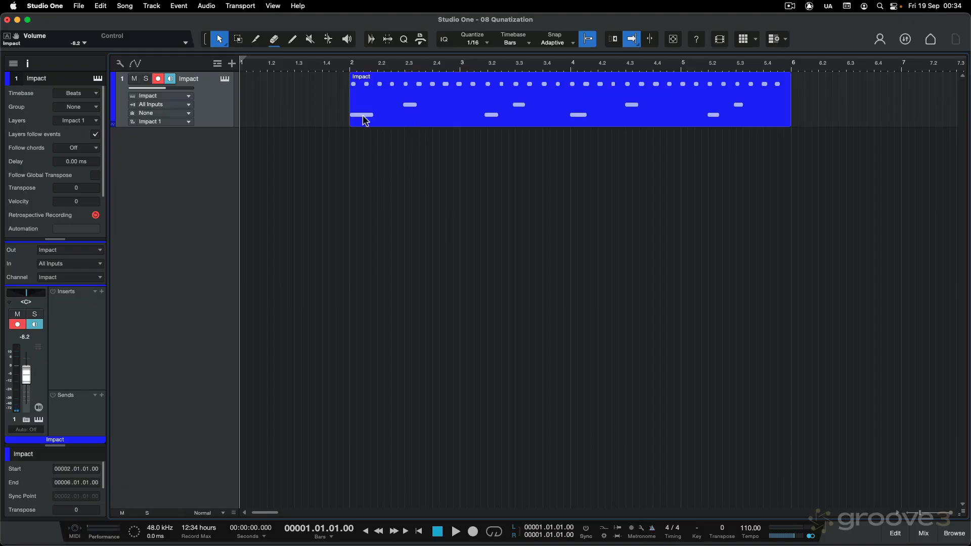
left_click_drag(350, 120, 324, 120)
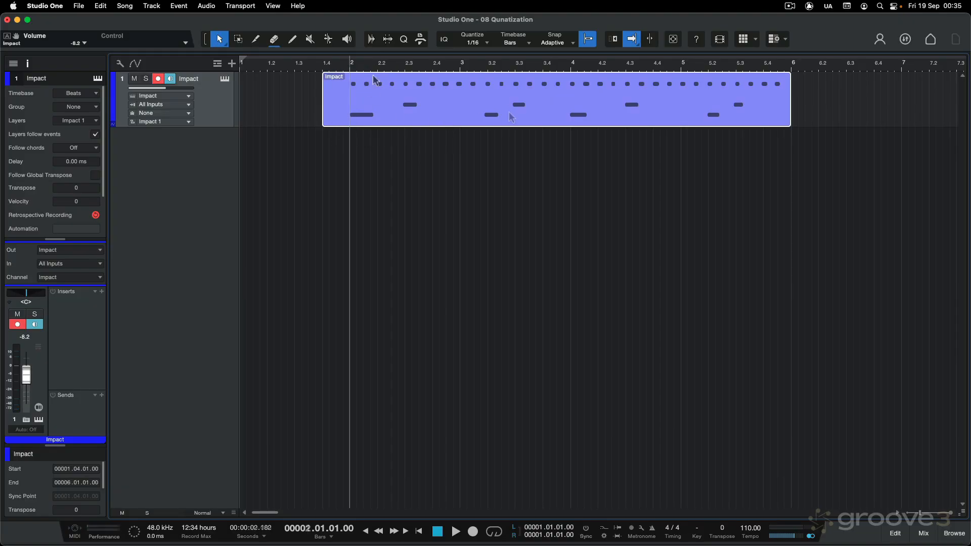
Open the recorded drum event for editing, examine how its notes sit against the grid, and hide the track inspector
double_click(480, 117)
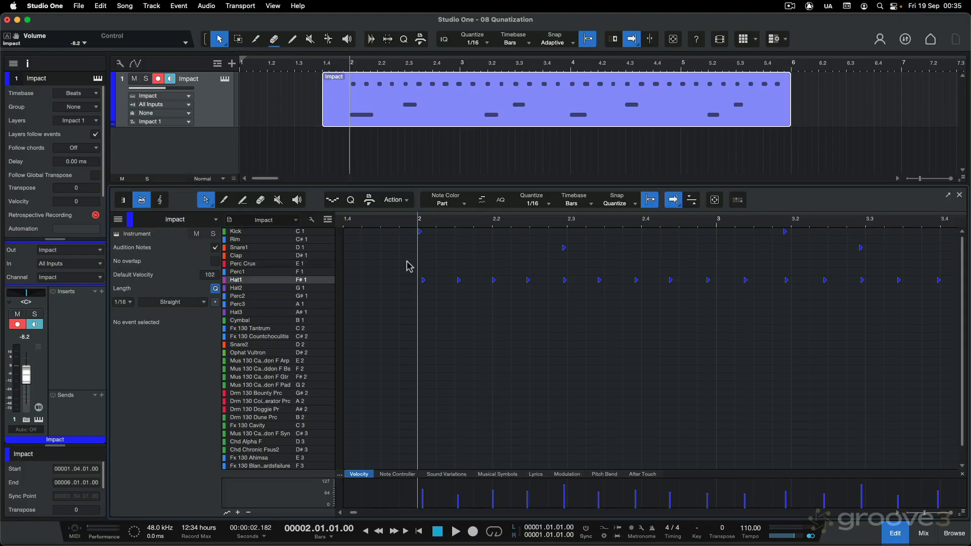
key("e")
key("e")
key("e")
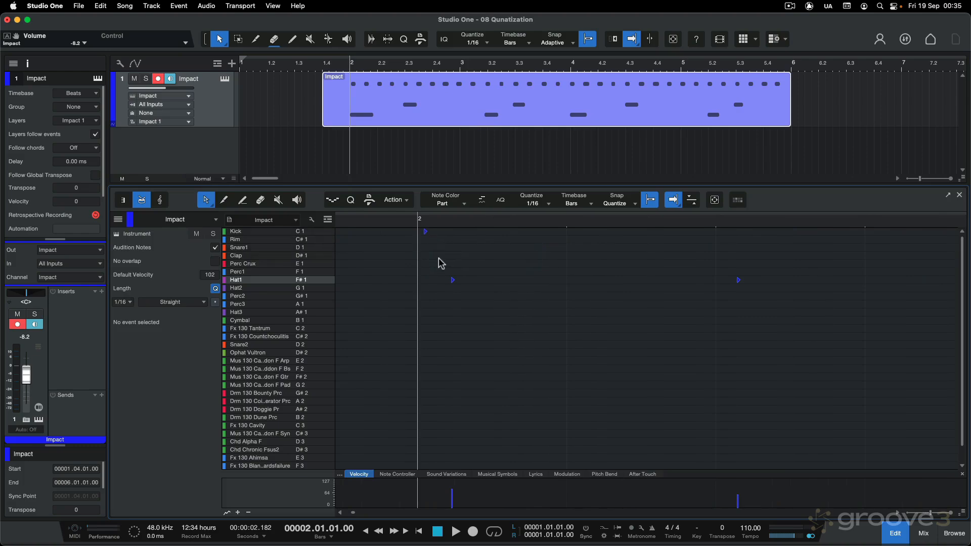
key("w")
key("w")
key("w")
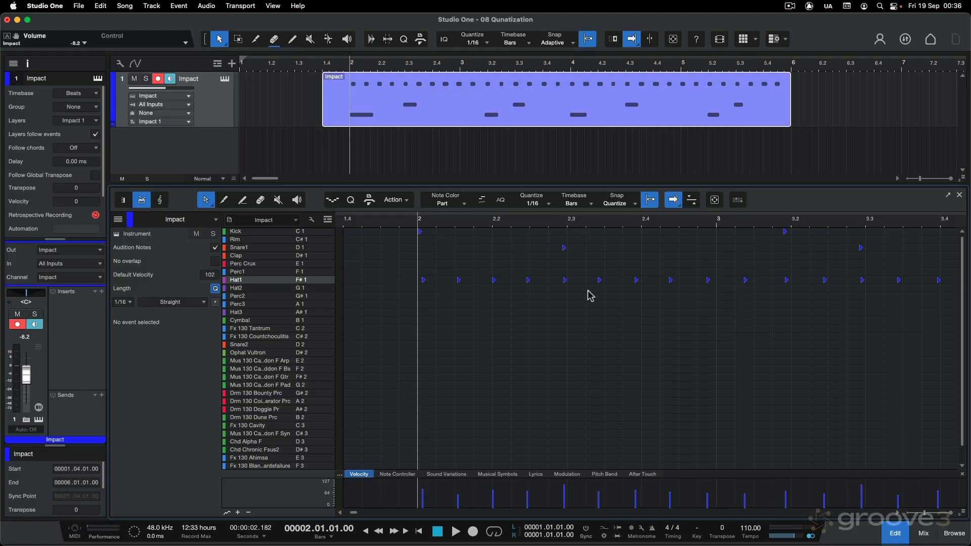
key("w")
key("w")
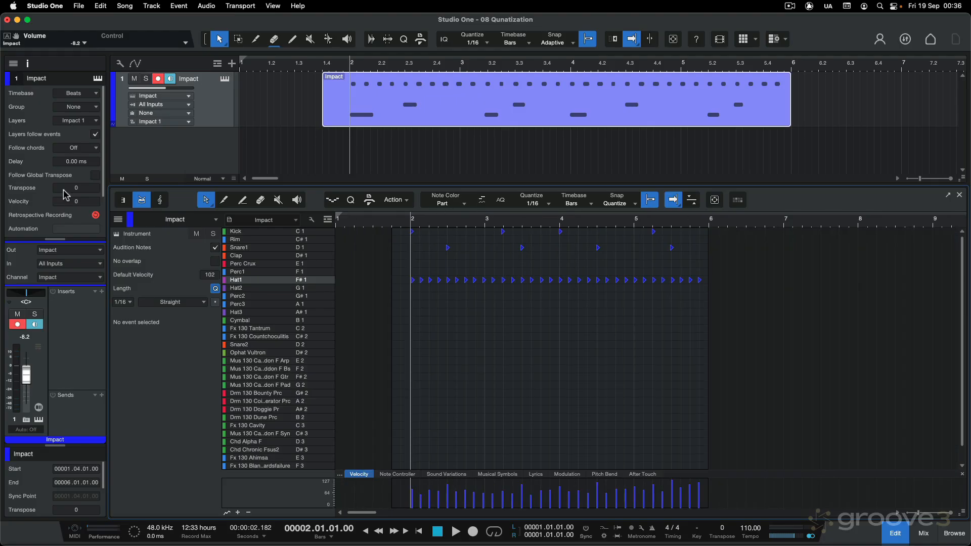
left_click(27, 63)
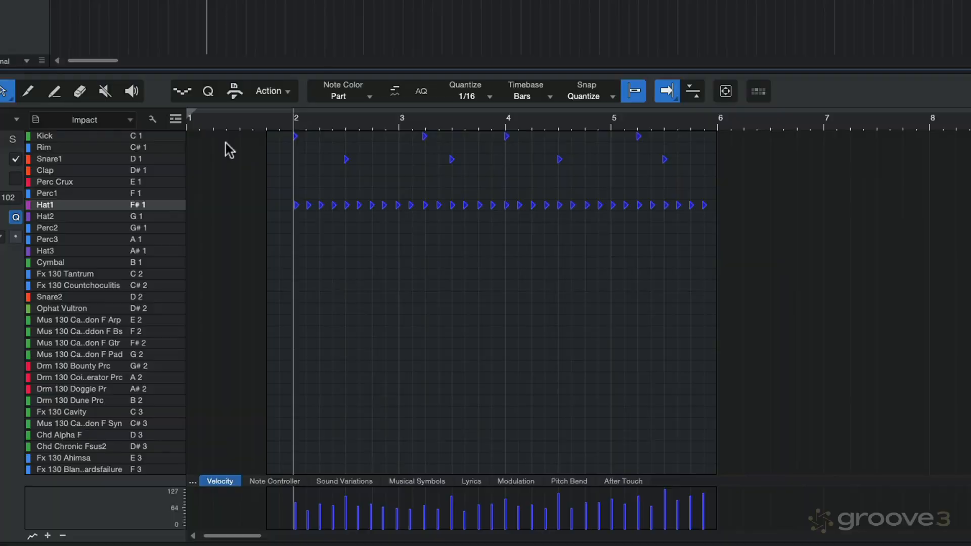
Quantize all the recorded drum notes to the 1/16 grid and play the pattern from bar 2
left_click_drag(257, 236, 603, 291)
left_click_drag(718, 222, 724, 223)
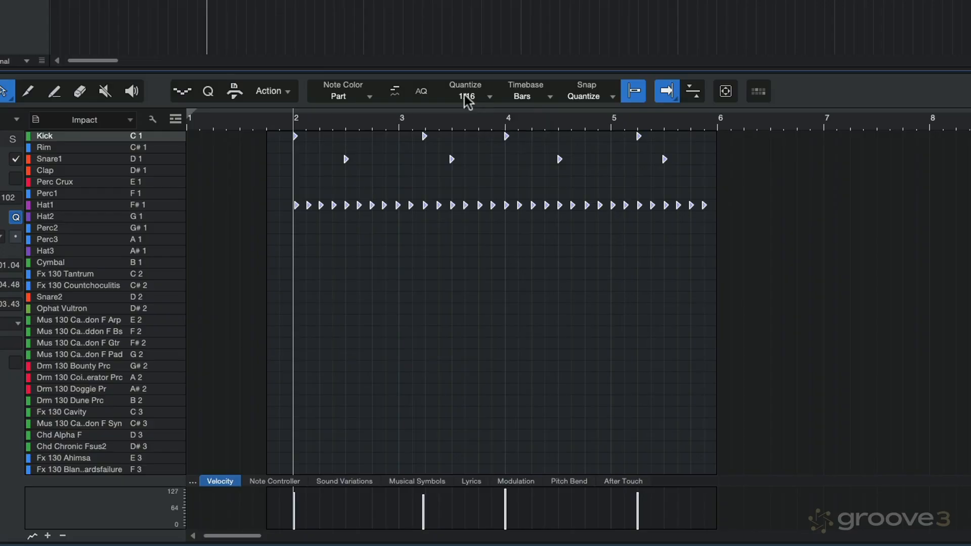
key("q")
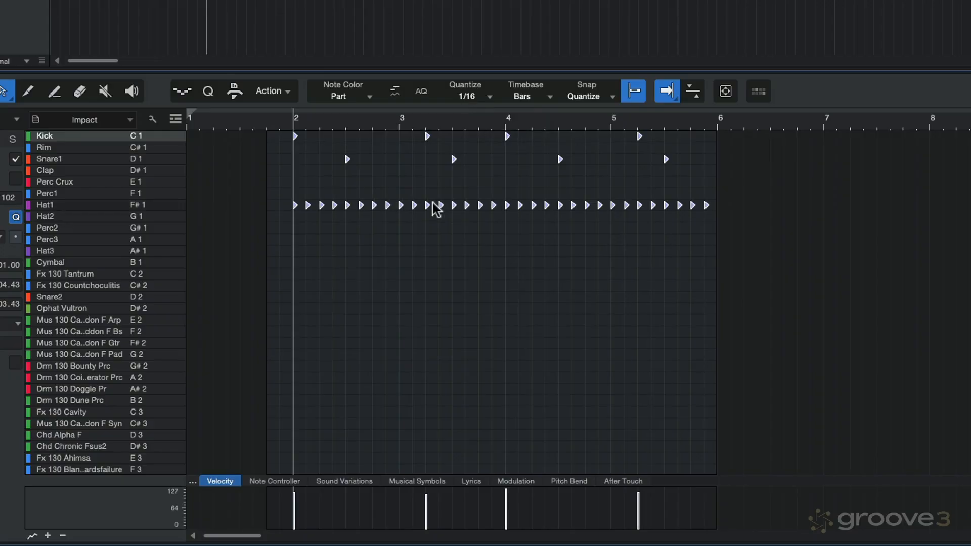
key("e")
key("e")
key("e")
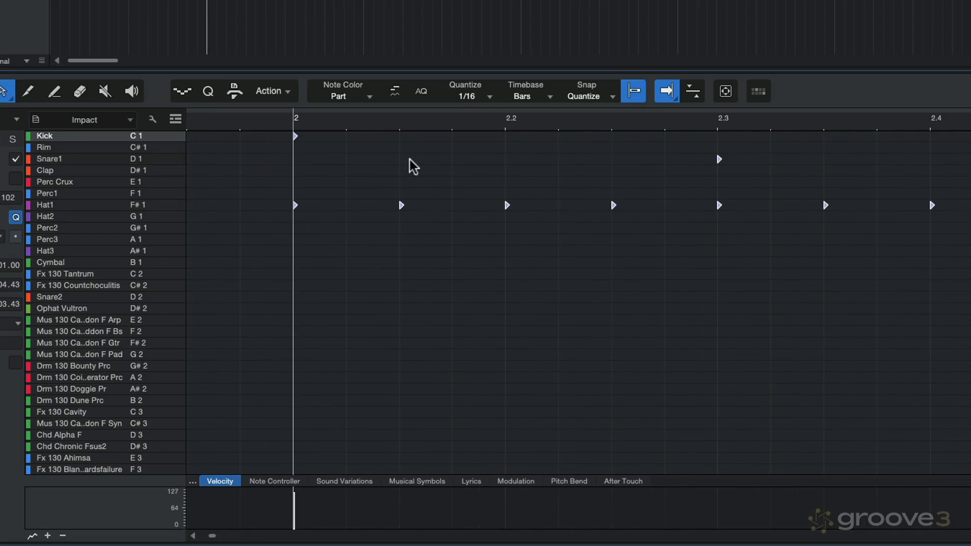
key("space")
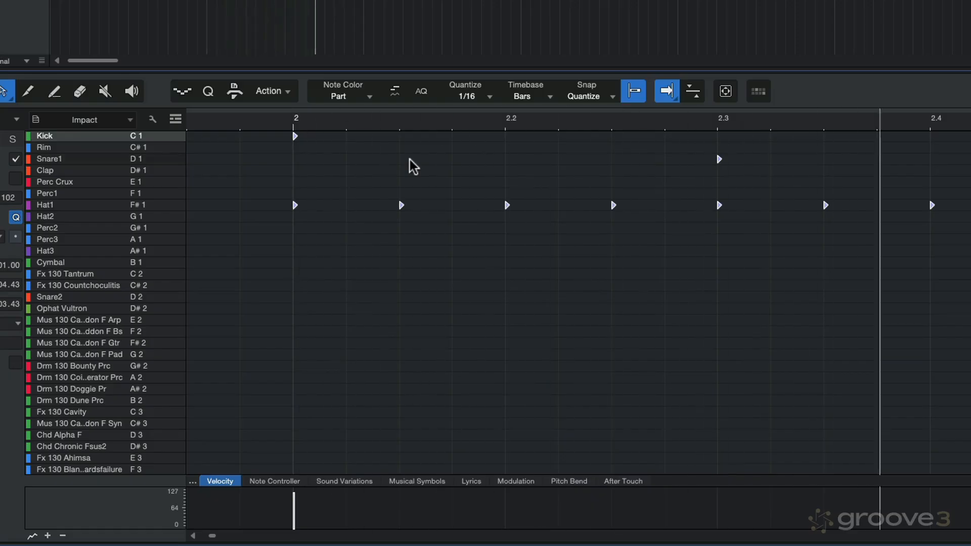
key("w")
key("w")
key("w")
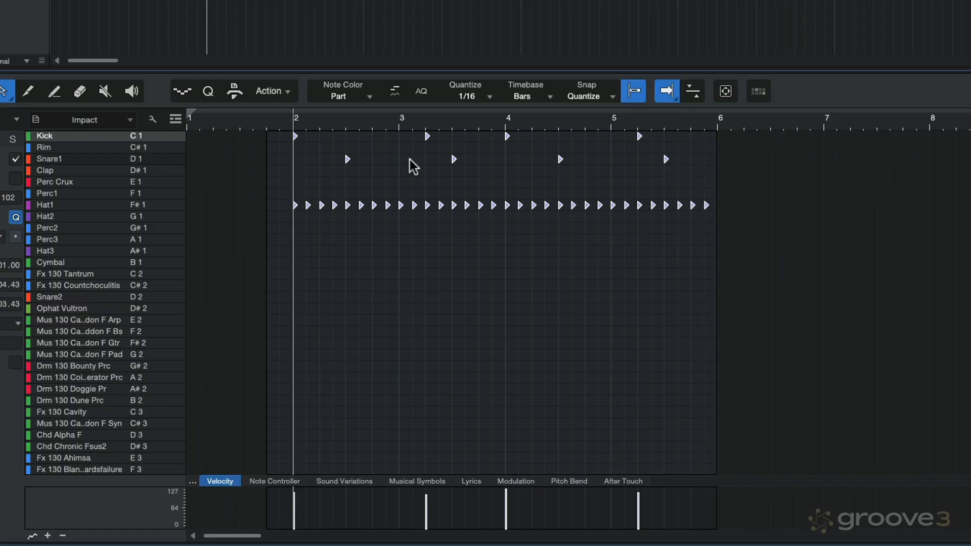
Quantize all the drum notes with the quantize value at 1/8, and undo the quantization
left_click(474, 96)
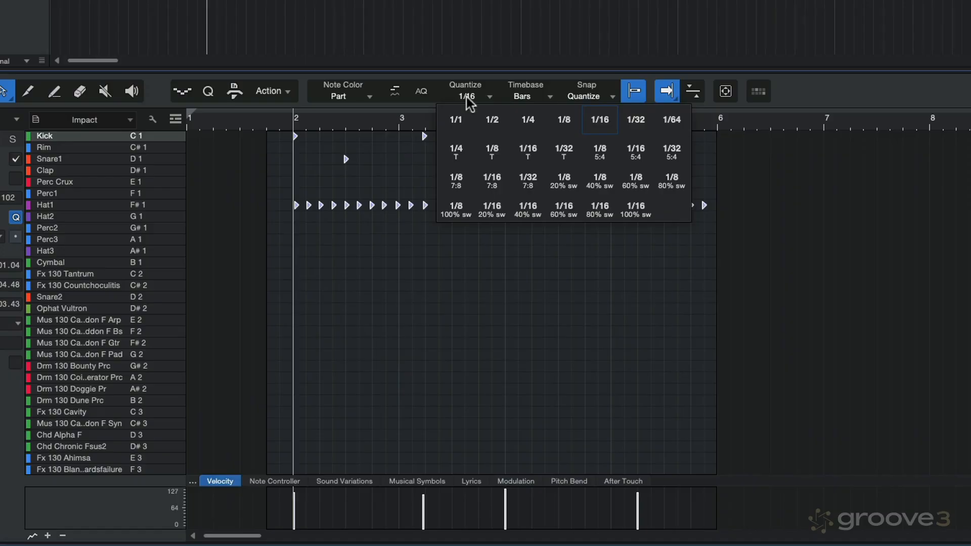
left_click(560, 121)
key("ctrl+a")
key("q")
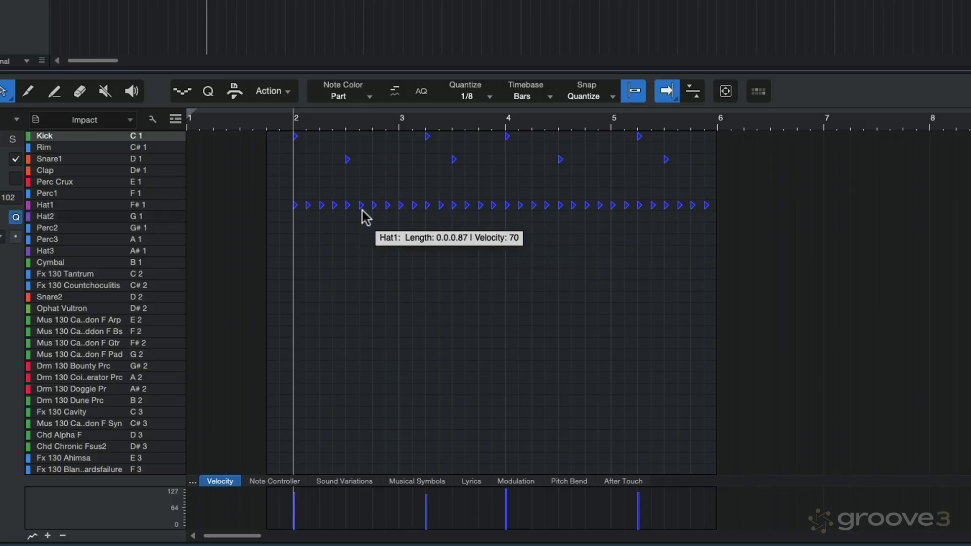
key("ctrl+z")
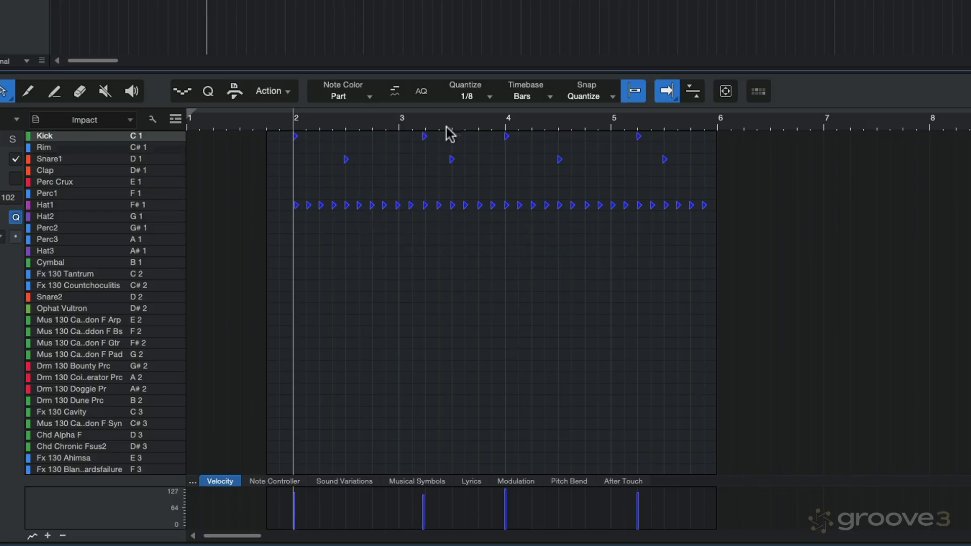
Quantize all the drum notes with the quantize value at 1/4, play the pattern back, and undo the quantization
left_click(470, 98)
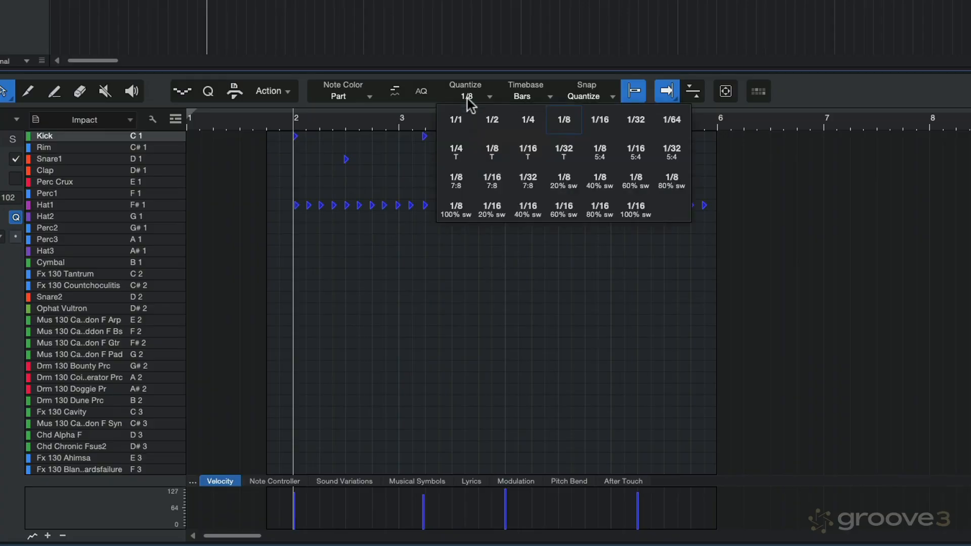
left_click(528, 124)
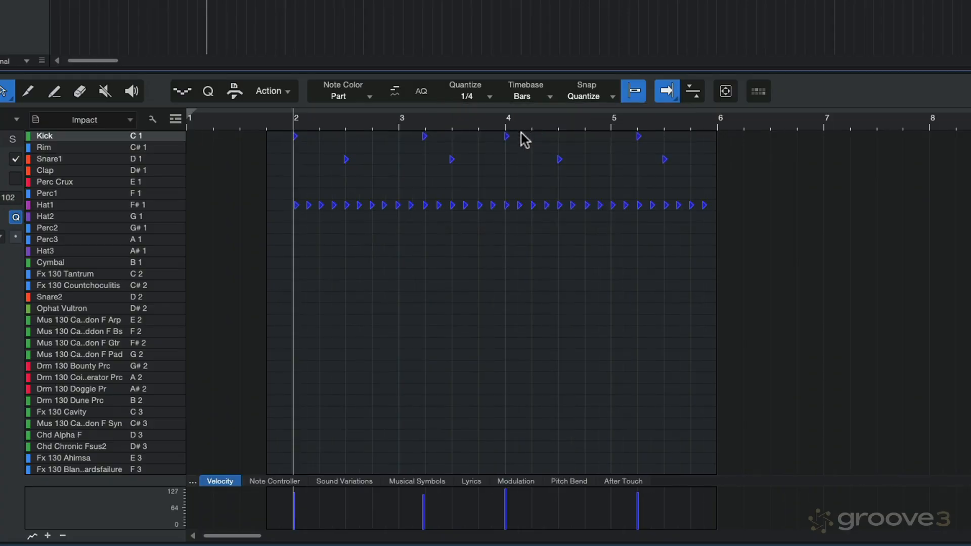
key("e")
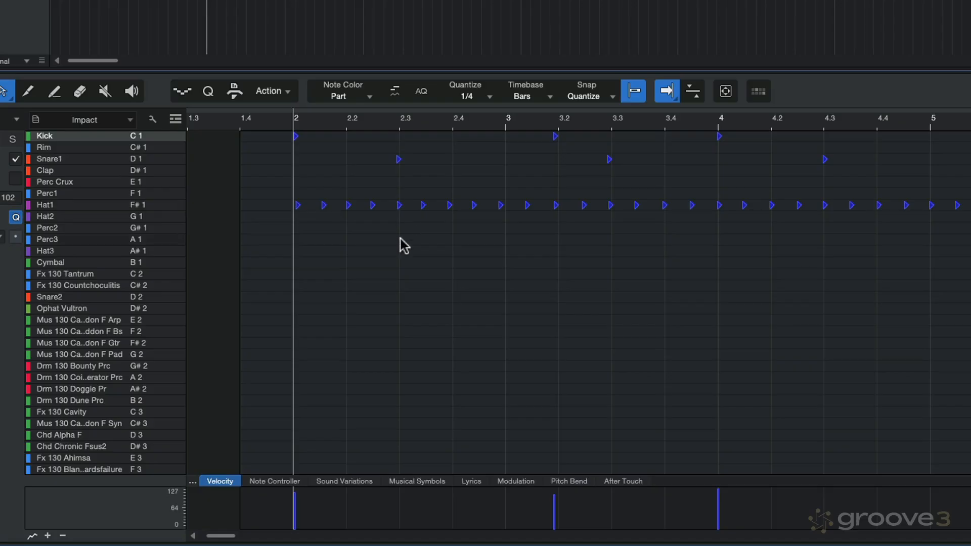
key("ctrl+a")
key("q")
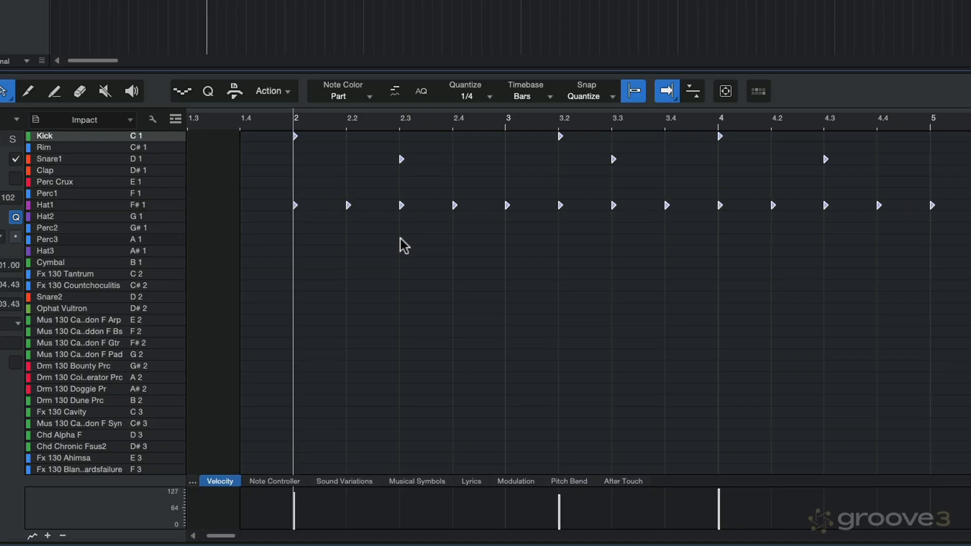
key("space")
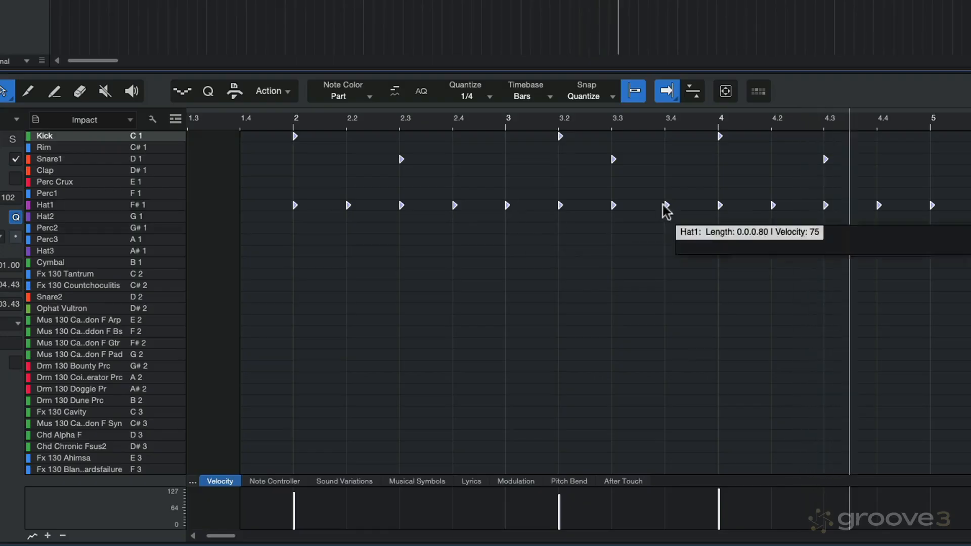
key("space")
key("super+z")
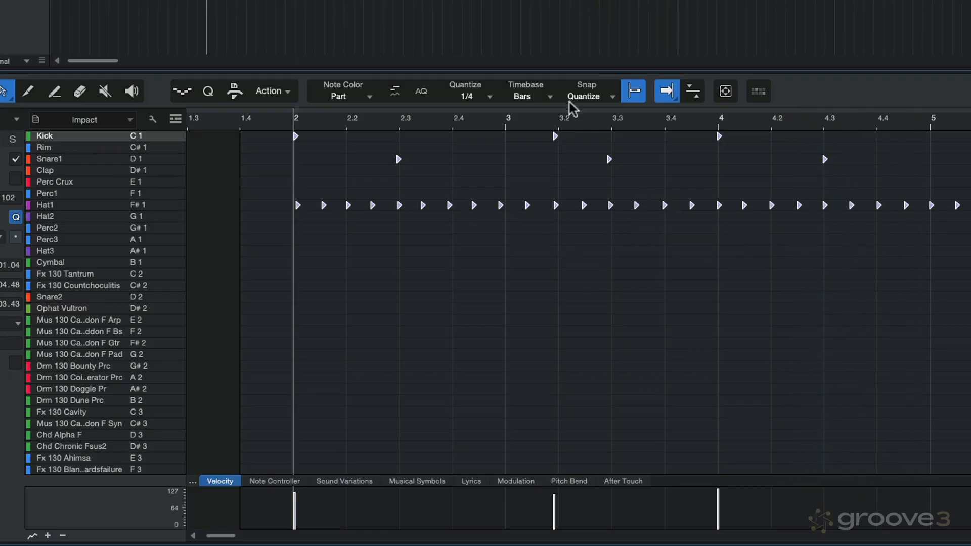
Set the editor's quantize value to 1/8 and show the detailed quantize settings
left_click(469, 98)
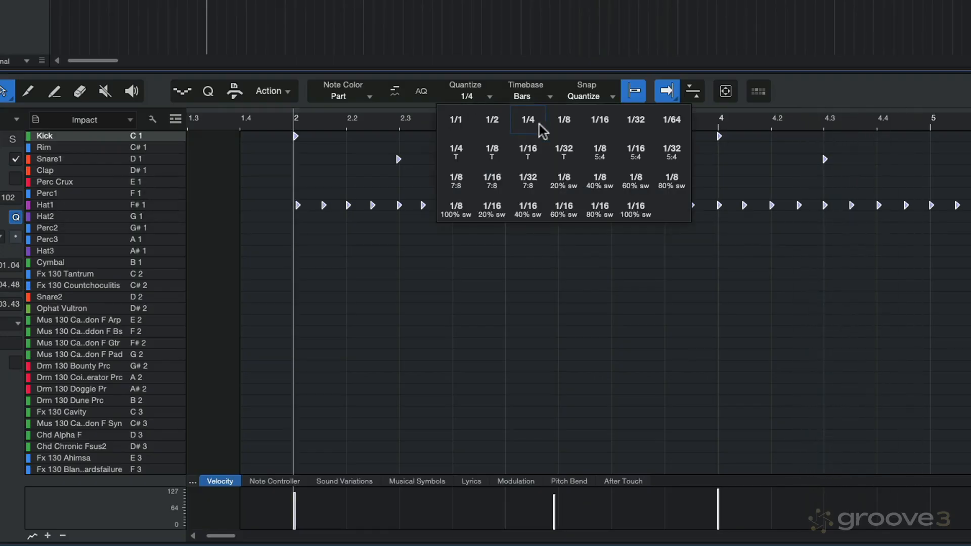
left_click(560, 122)
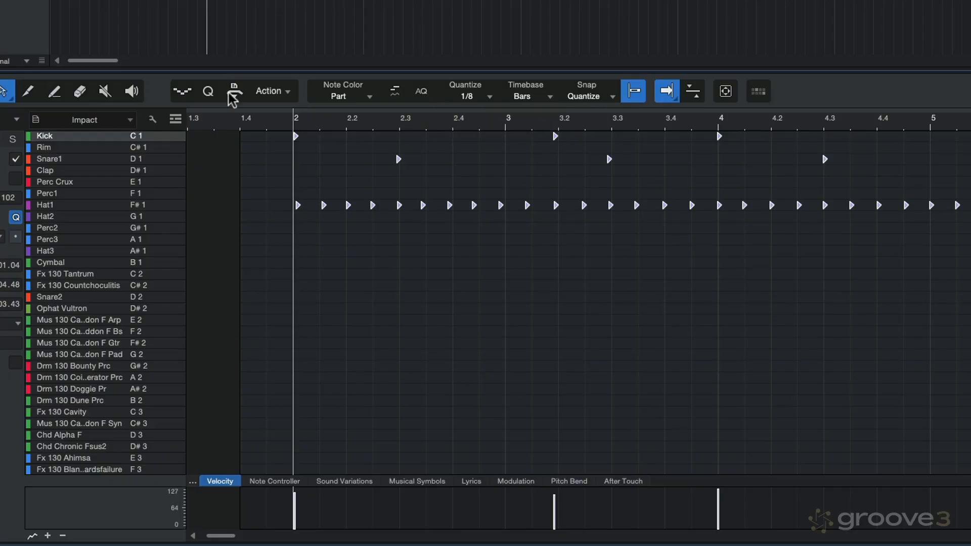
left_click(208, 93)
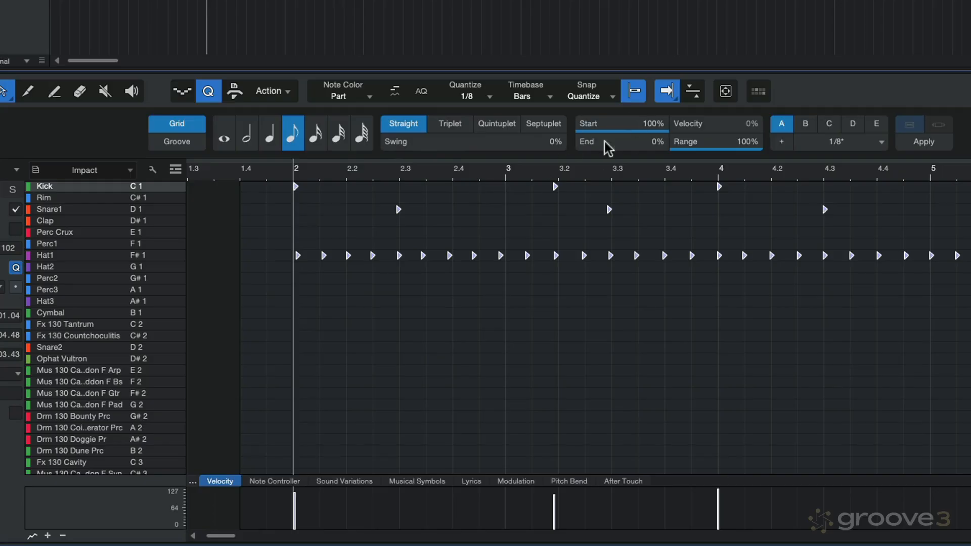
Turn on auto quantize (AQ) and lower the quantize Start strength to 76% and finally to 0%
mouse_move(638, 124)
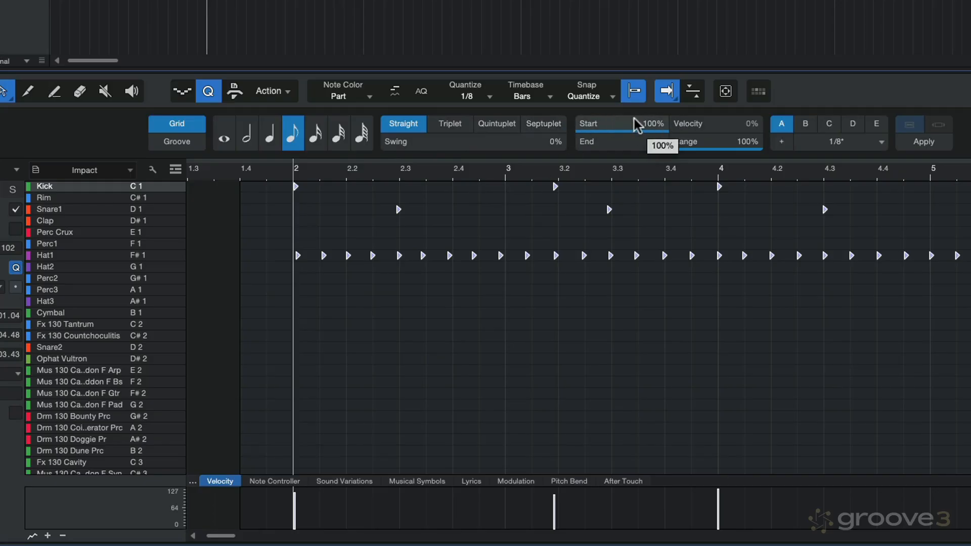
key("e")
key("e")
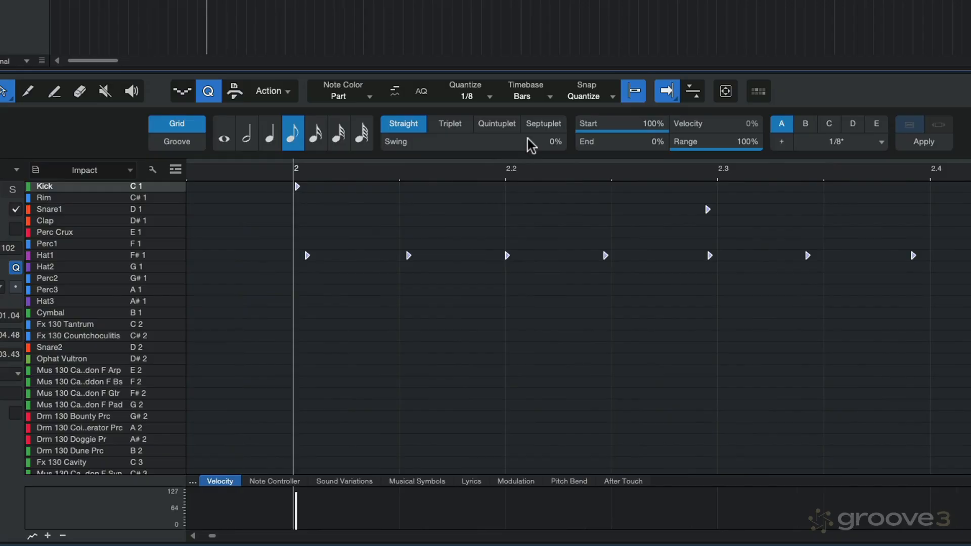
left_click(421, 93)
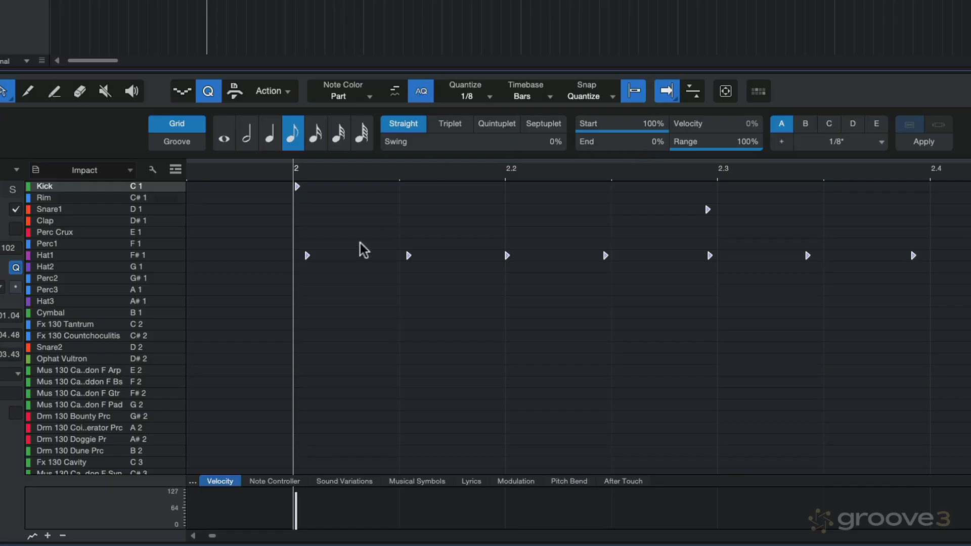
left_click_drag(663, 135, 643, 136)
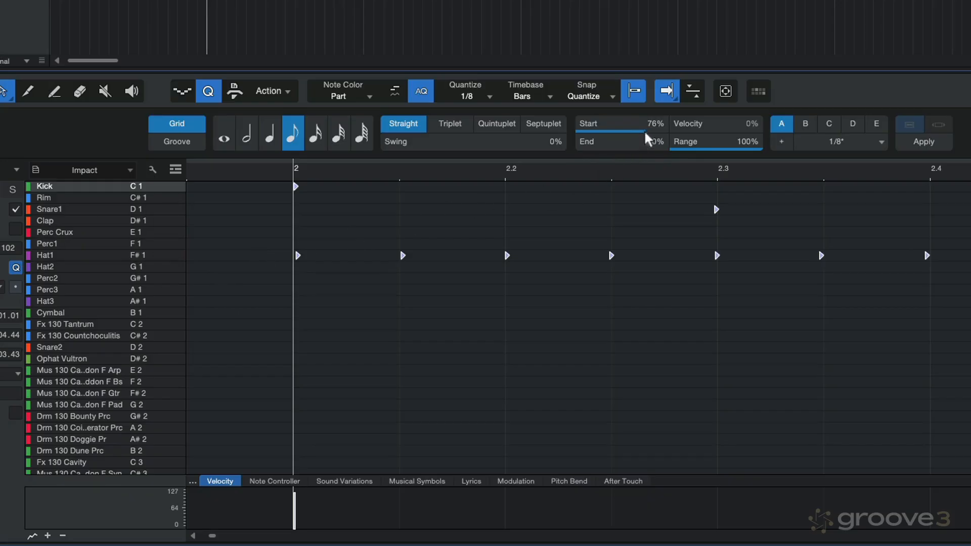
left_click_drag(635, 137, 546, 147)
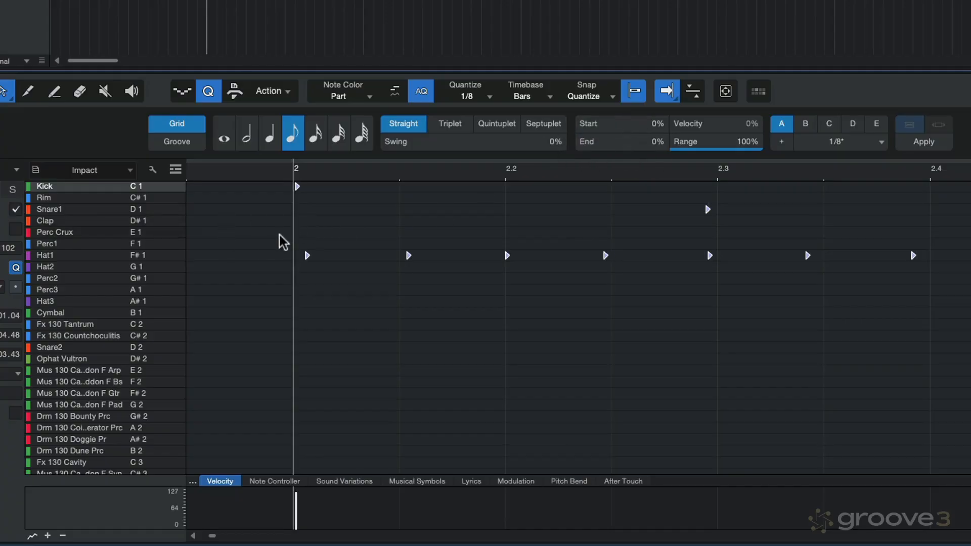
mouse_move(586, 128)
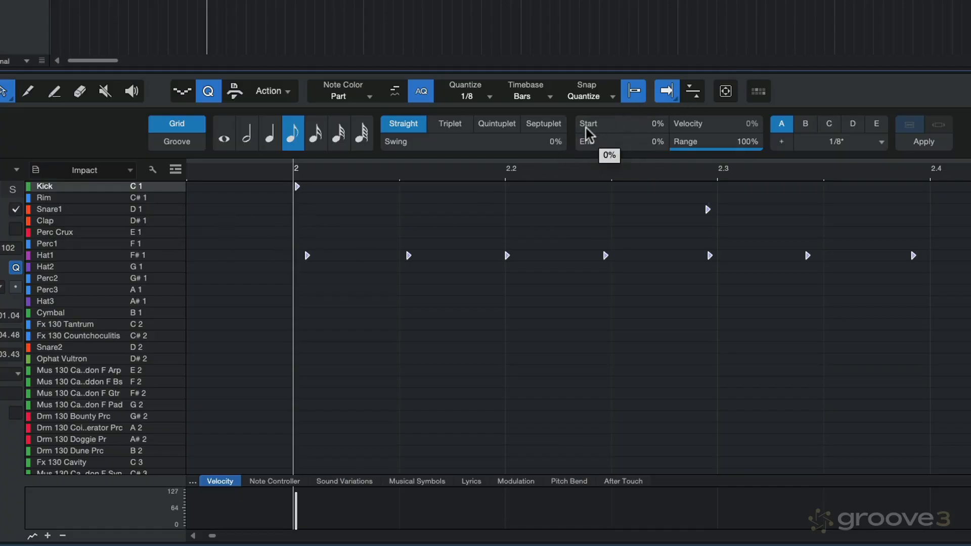
Raise the quantize Start strength in stages to 71%, 91% and finally 100%
left_click_drag(586, 129, 647, 137)
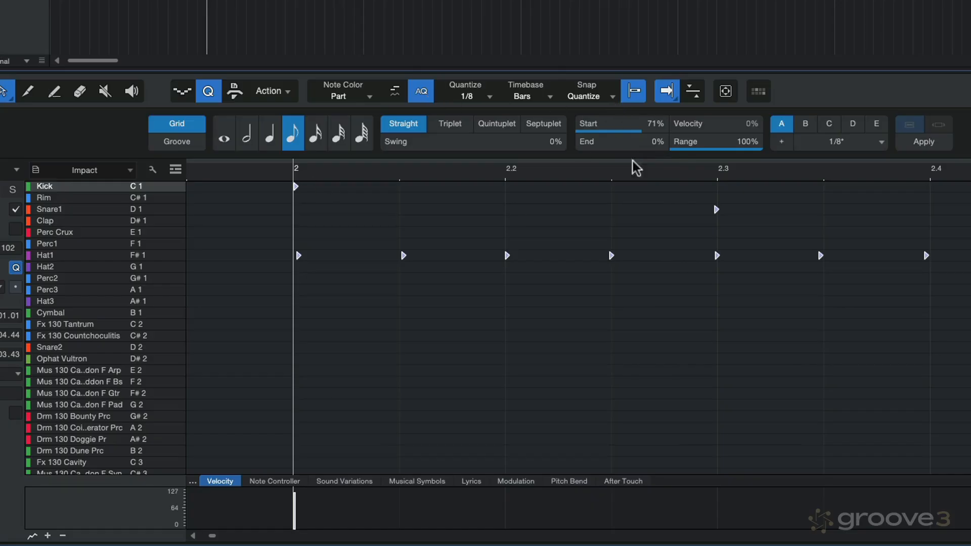
left_click_drag(642, 138, 659, 136)
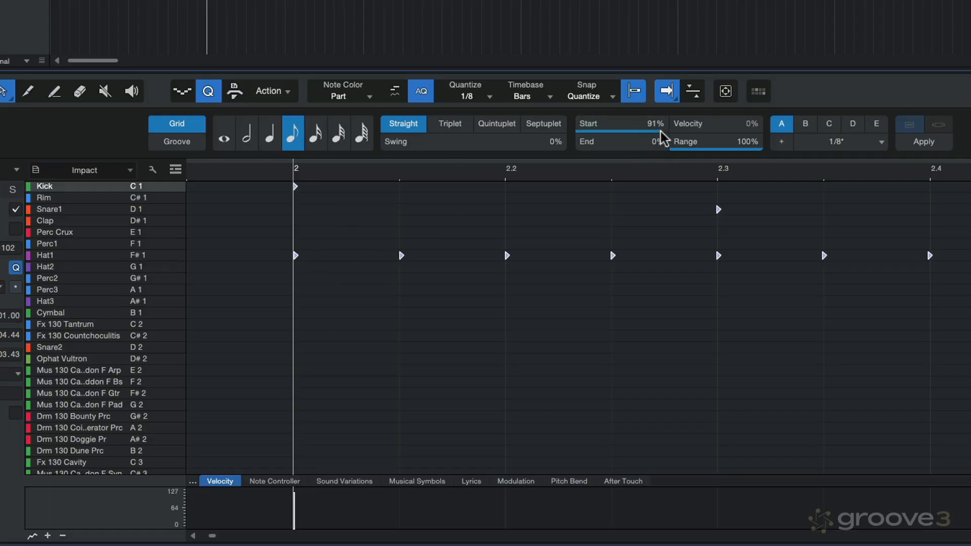
left_click_drag(660, 131, 665, 131)
left_click_drag(669, 137, 674, 140)
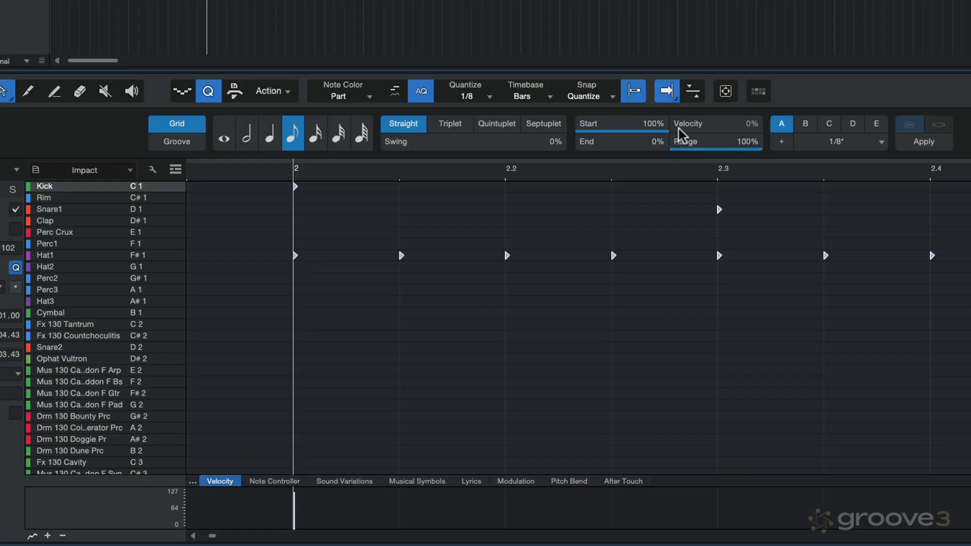
Lower the quantize Start strength to 48% and play back the beginning of the pattern
left_click_drag(666, 135, 615, 129)
key("space")
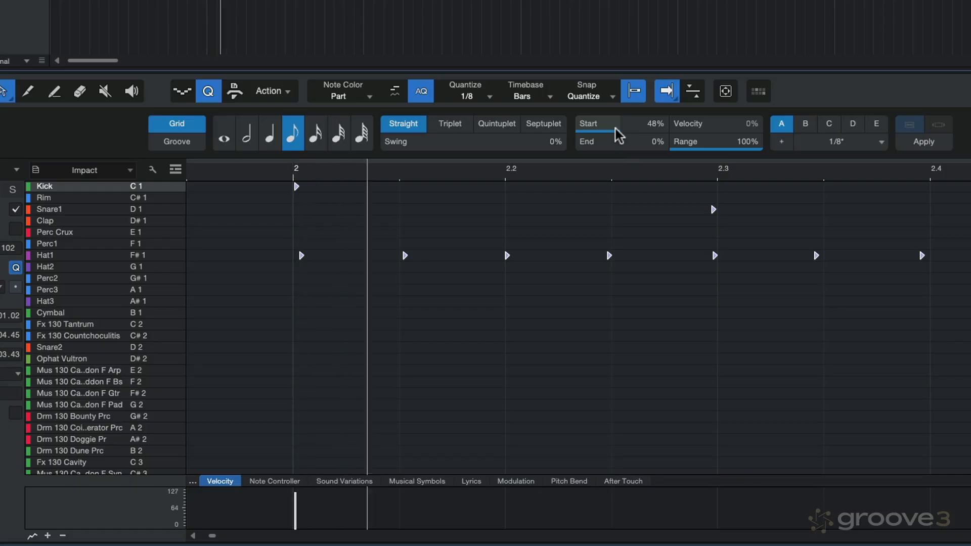
key("space")
Select only the Kick and Snare1 notes and quantize them with the Start strength at 100%
key("w")
key("w")
key("w")
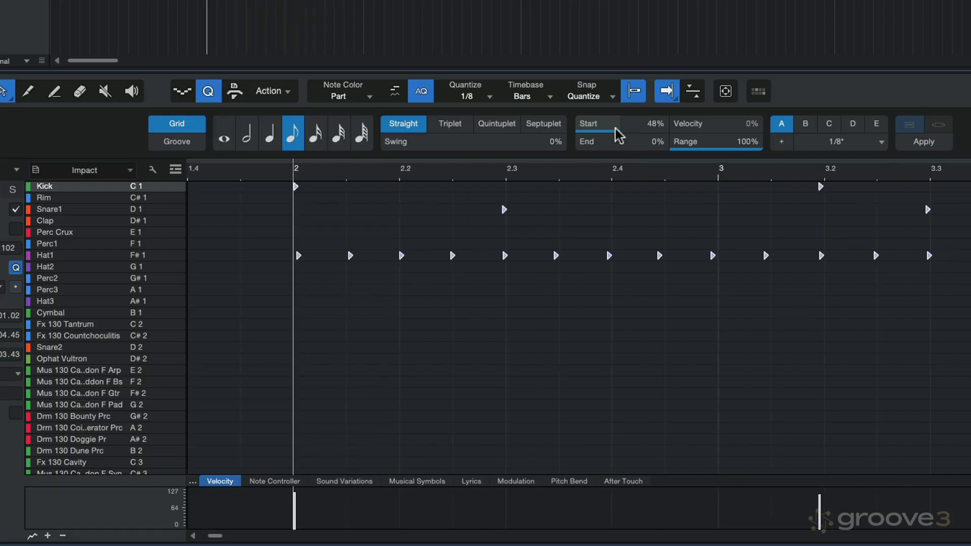
left_click(368, 231)
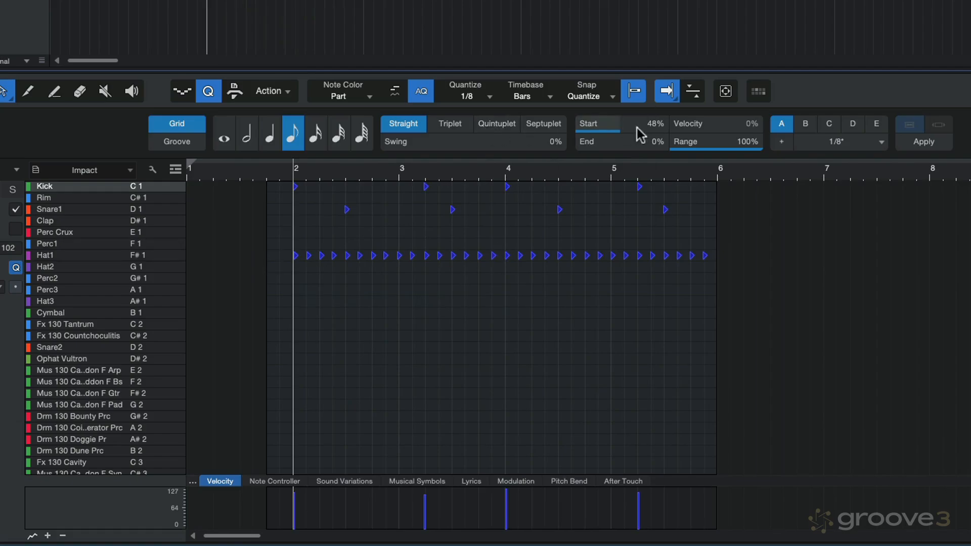
left_click_drag(281, 183, 683, 208)
left_click_drag(622, 143, 689, 152)
left_click(596, 223)
mouse_move(604, 120)
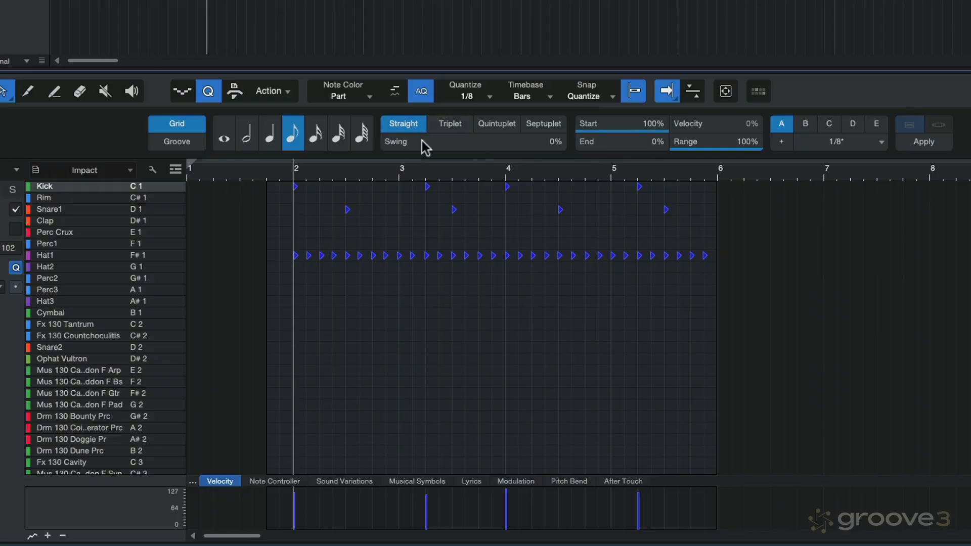
Raise Swing to 64% for all the drum notes and return it to 0%
mouse_move(422, 141)
left_click(445, 195)
key("e")
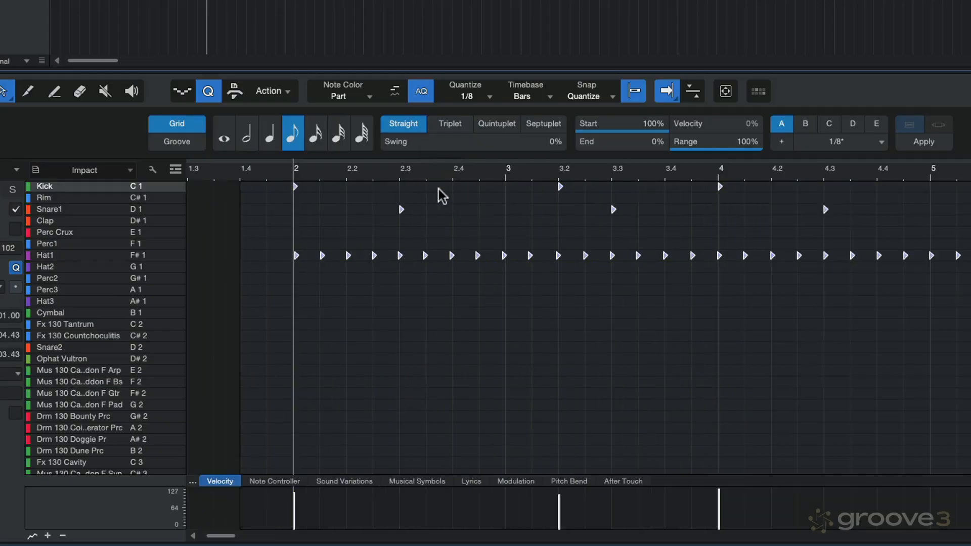
left_click_drag(381, 144, 500, 148)
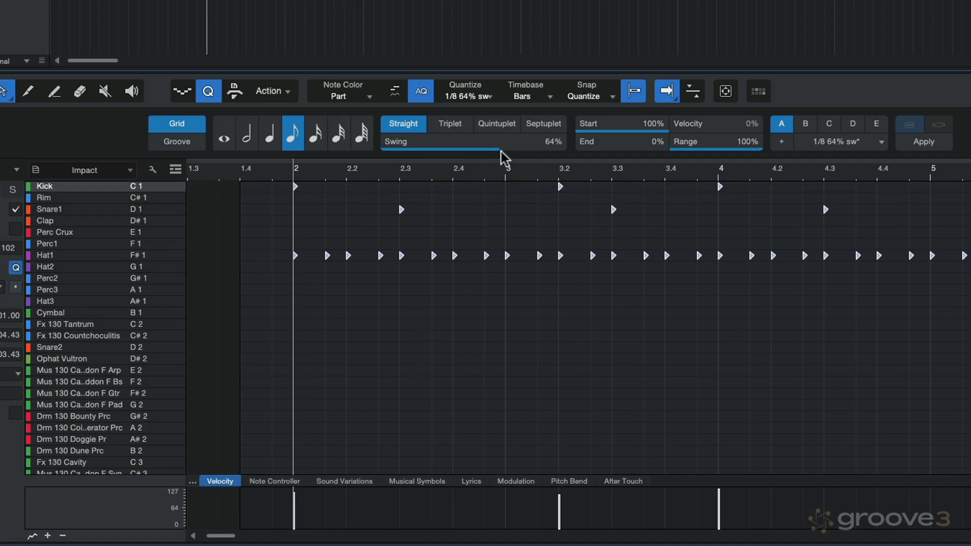
mouse_move(500, 152)
left_click_drag(499, 145, 358, 152)
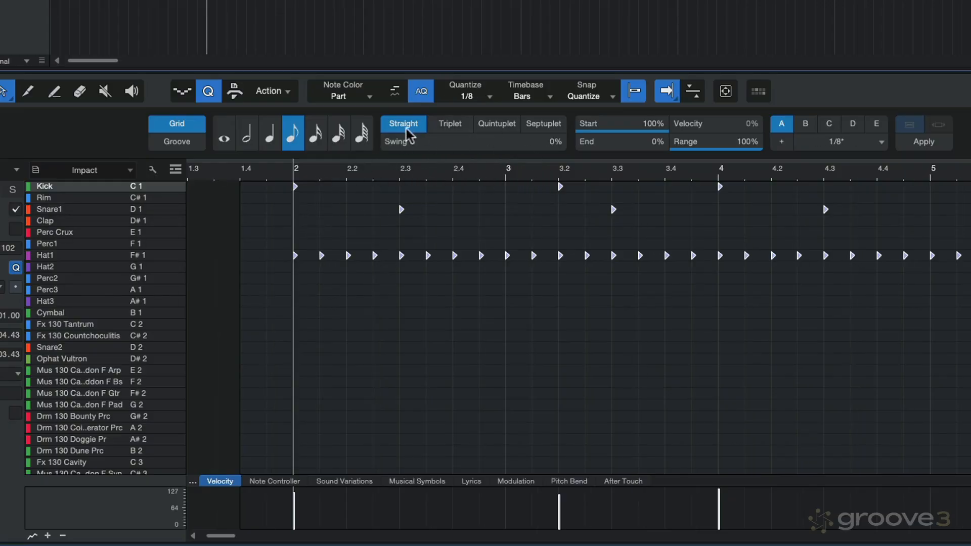
Set Swing to 65% and then to 100%, playing the pattern back at each setting
left_click_drag(383, 147, 504, 151)
key("space")
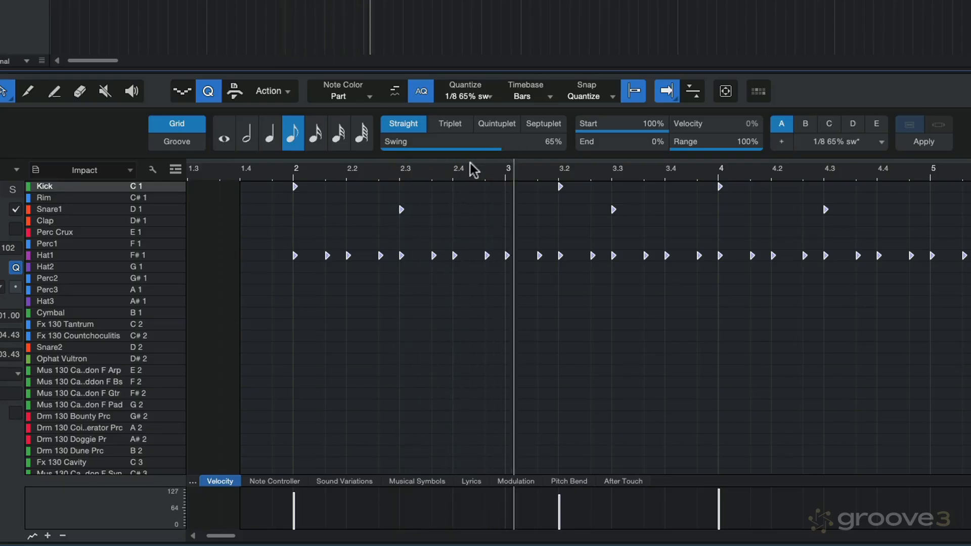
key("space")
left_click_drag(502, 152, 573, 149)
key("space")
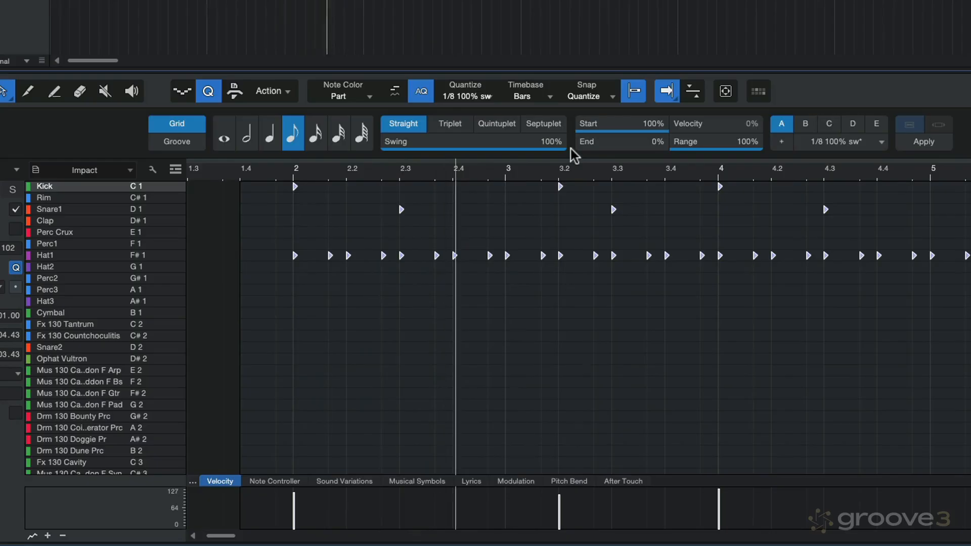
key("space")
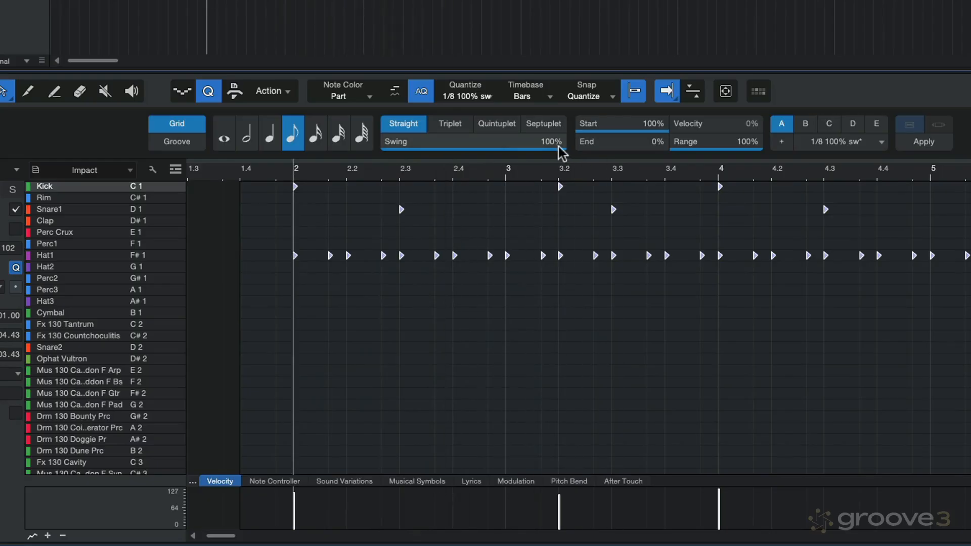
Set Swing to 12%, play the pattern, raise Swing to 37% during playback, and return it to 0%
left_click_drag(559, 148, 400, 152)
key("space")
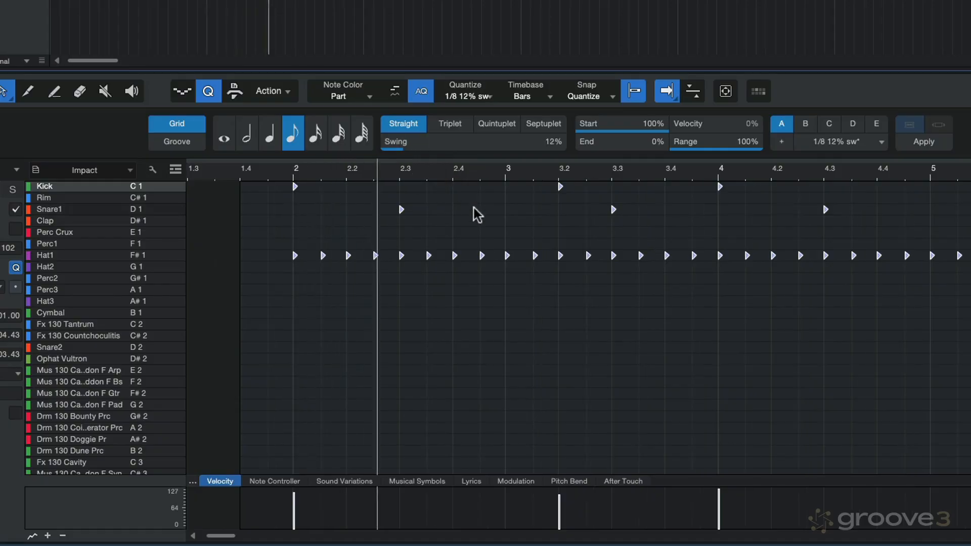
left_click_drag(404, 147, 449, 148)
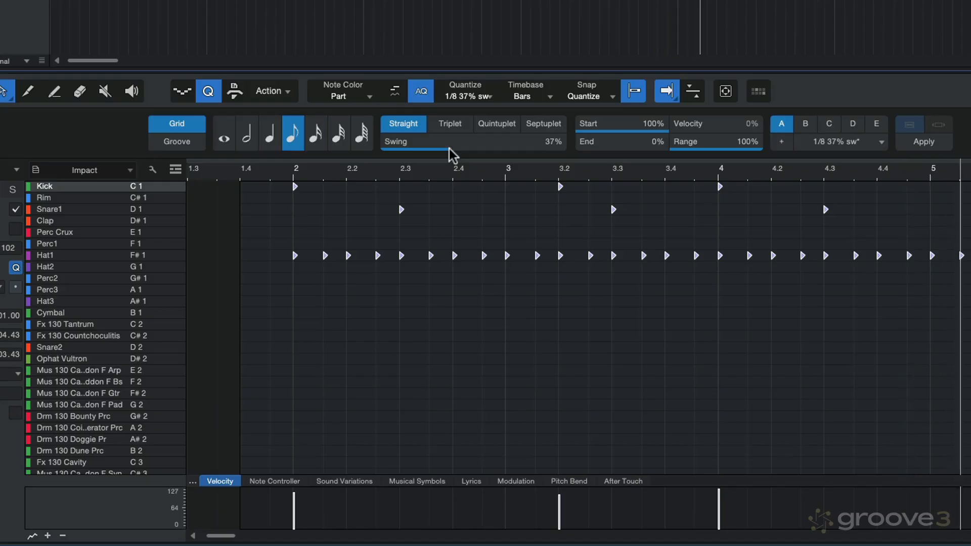
left_click_drag(449, 149, 353, 149)
Switch the 1/8 quantize grid to Triplet and play the pattern back
left_click(449, 127)
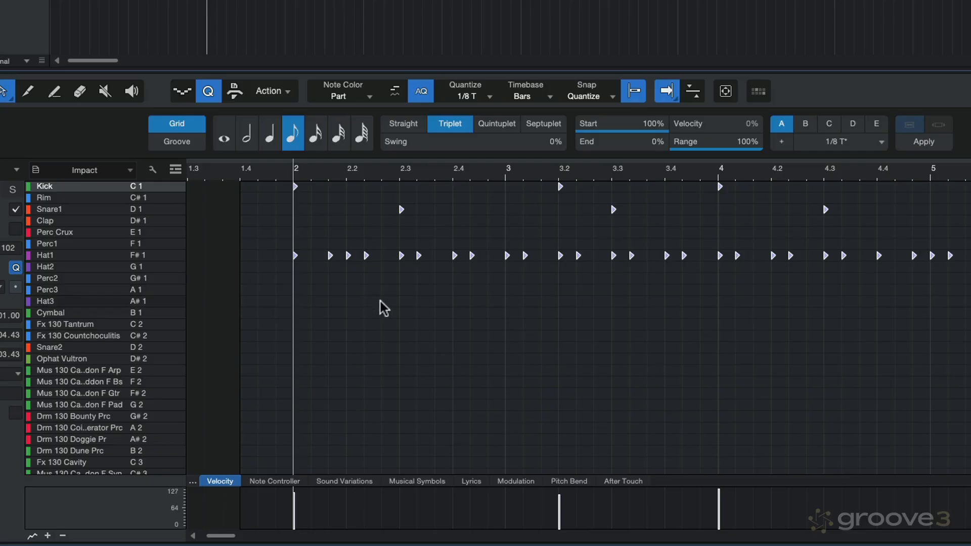
key("space")
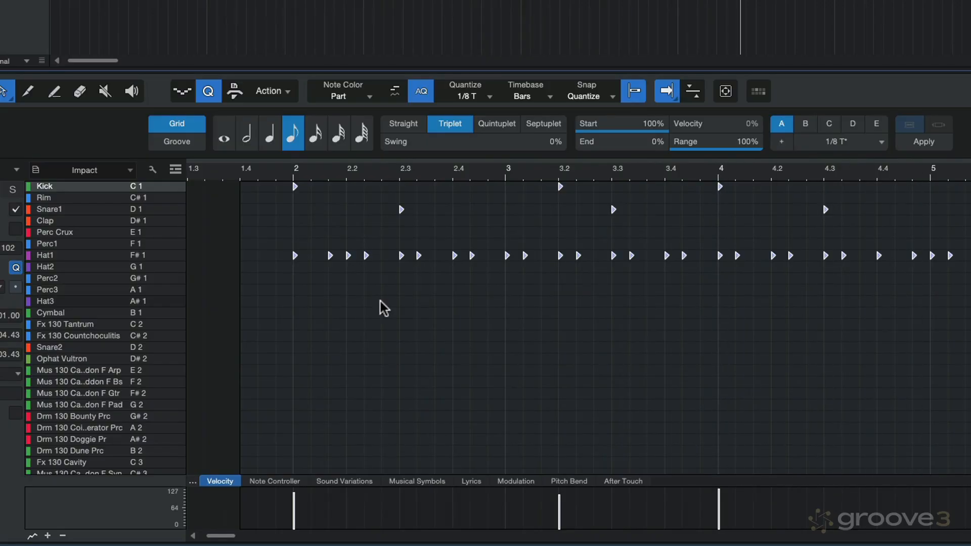
key("space")
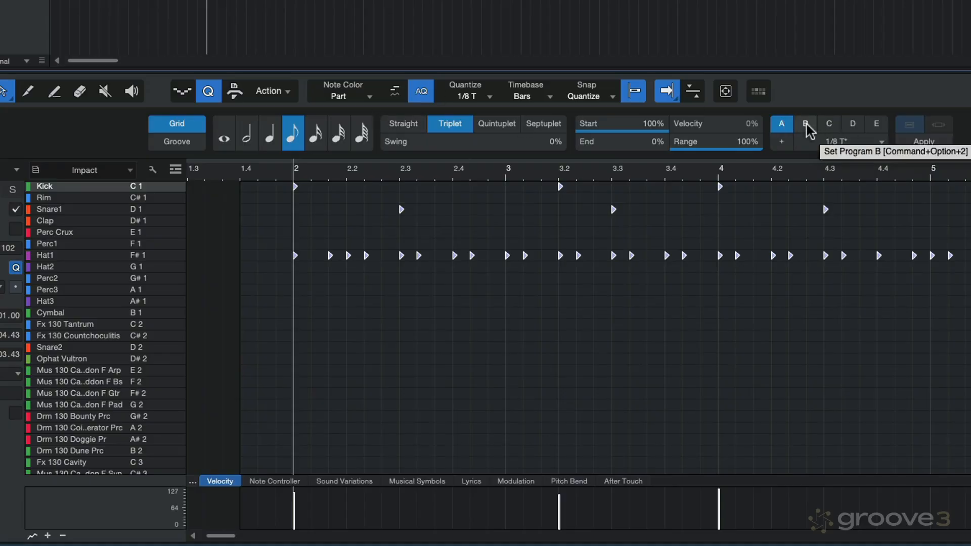
Set quantize program A to straight 1/8 and program B to 1/8 with 40% Swing
left_click(395, 125)
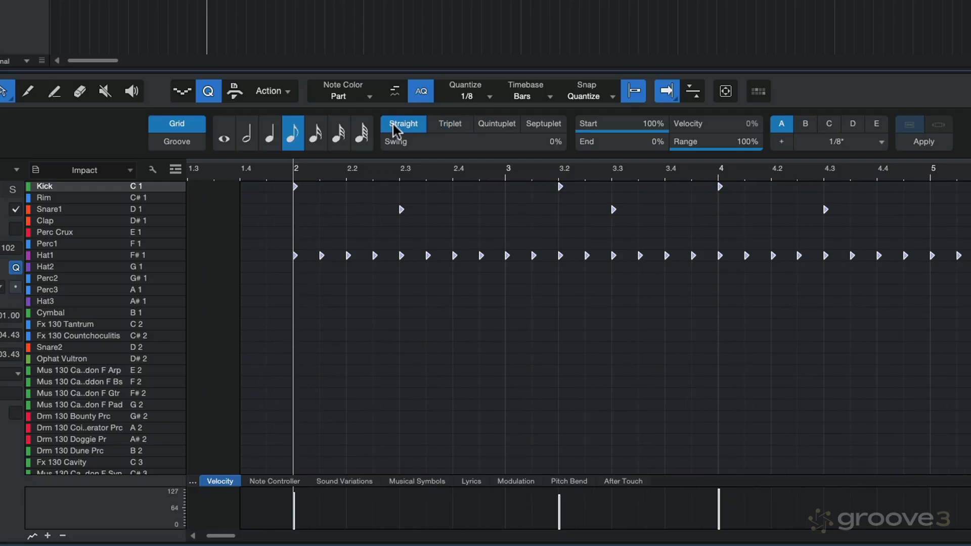
left_click(803, 124)
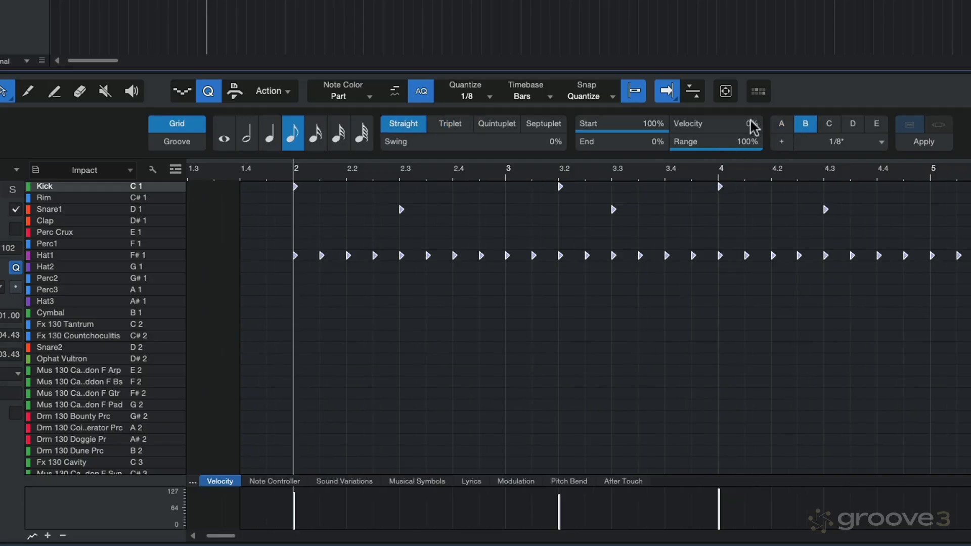
left_click_drag(388, 150, 459, 156)
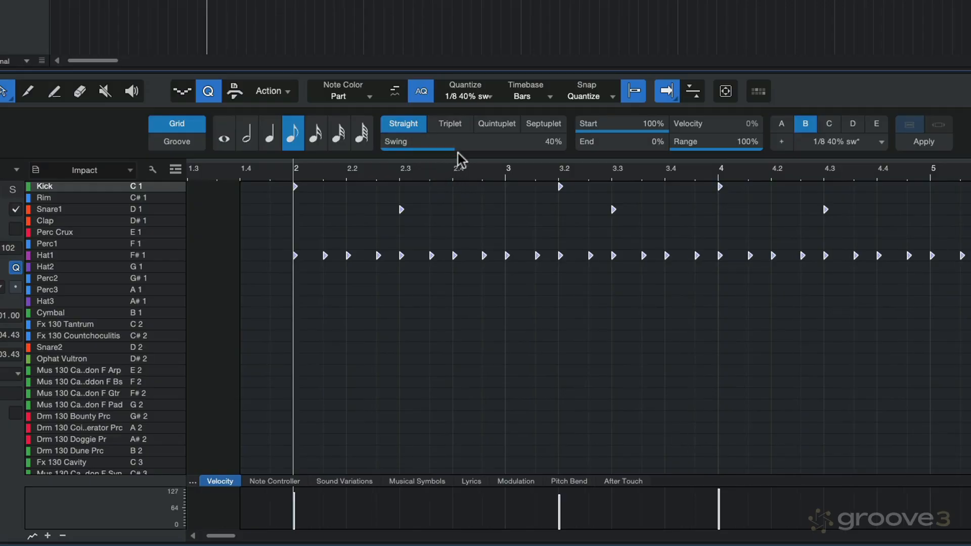
Set quantize program C to 1/8 Triplet
left_click(828, 127)
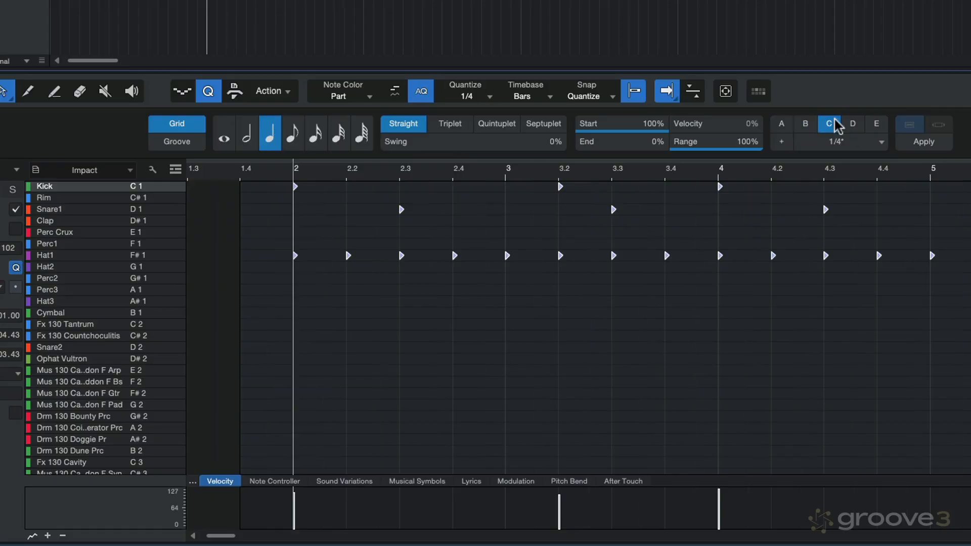
left_click(460, 125)
left_click(467, 96)
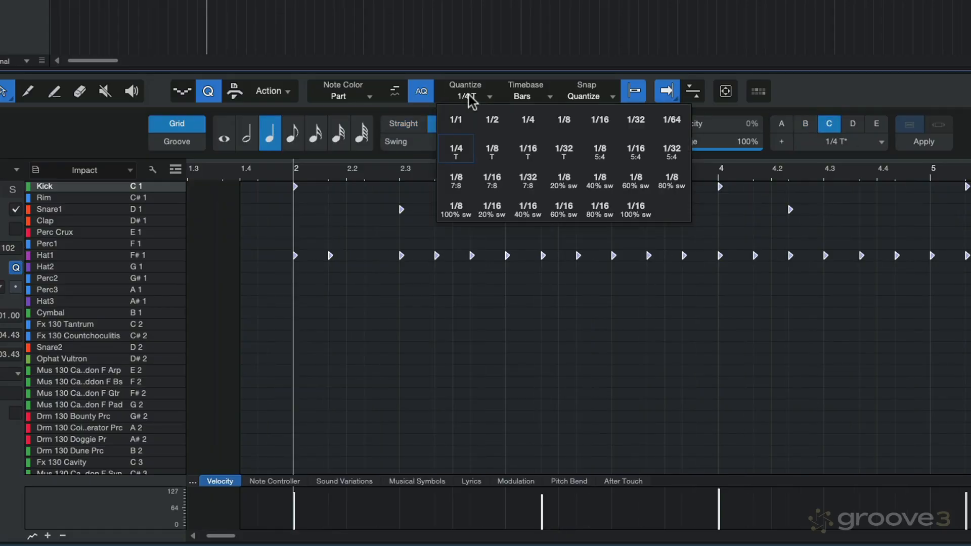
left_click(563, 119)
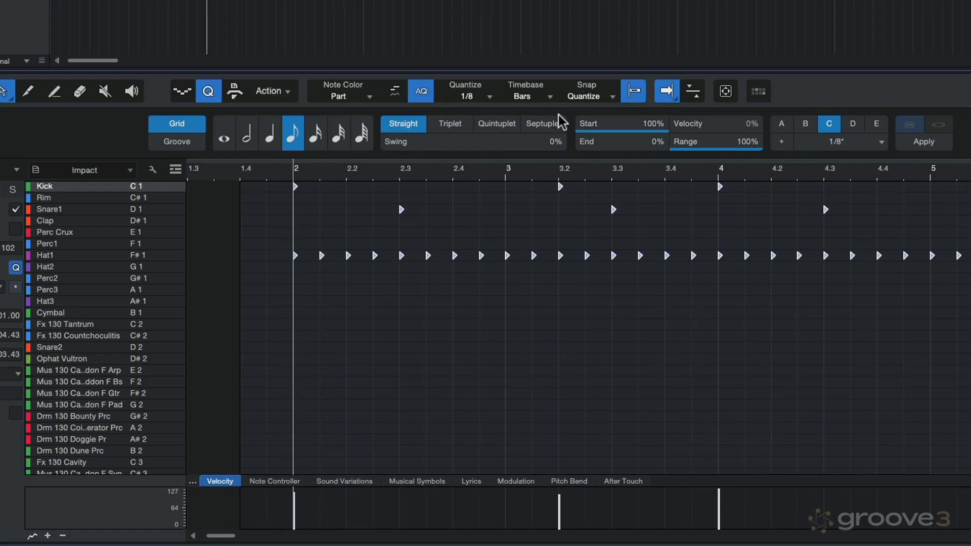
left_click(457, 128)
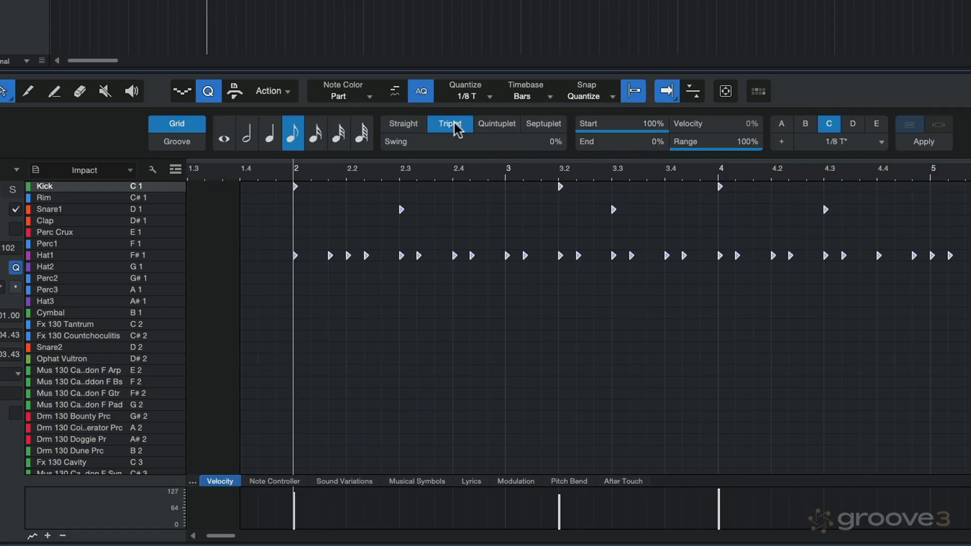
Compare quantize programs A, B and C by switching between them, including during playback, and end on program A
left_click(778, 125)
left_click(806, 124)
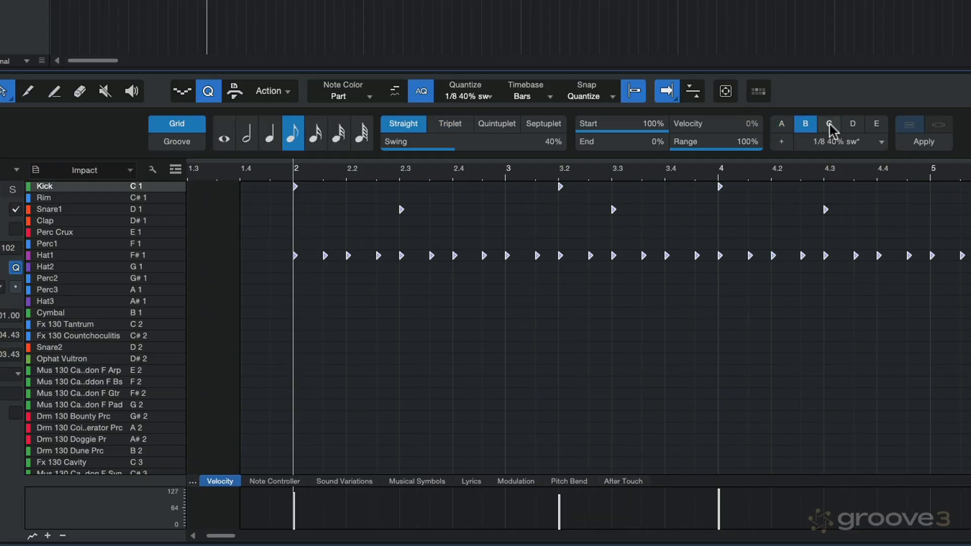
left_click(829, 124)
left_click(804, 126)
left_click(783, 128)
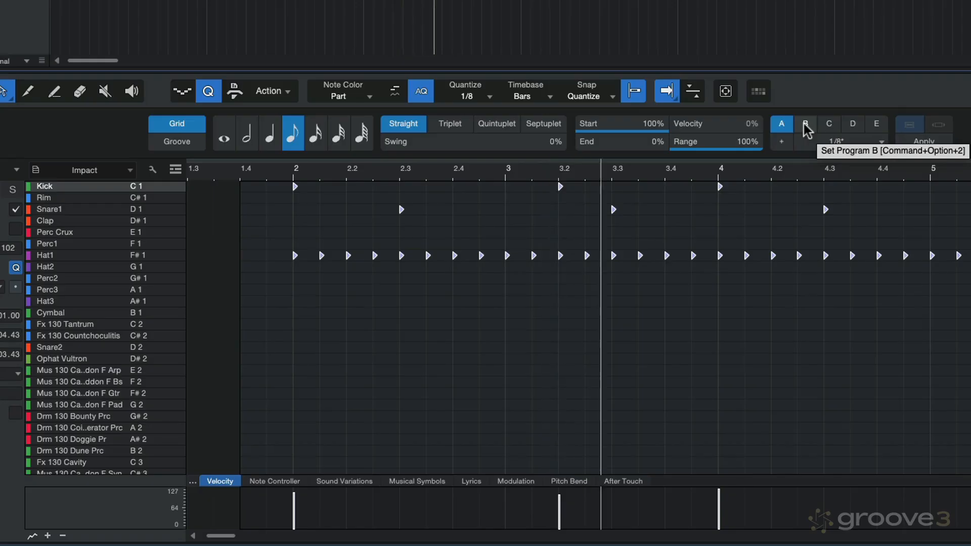
left_click(806, 129)
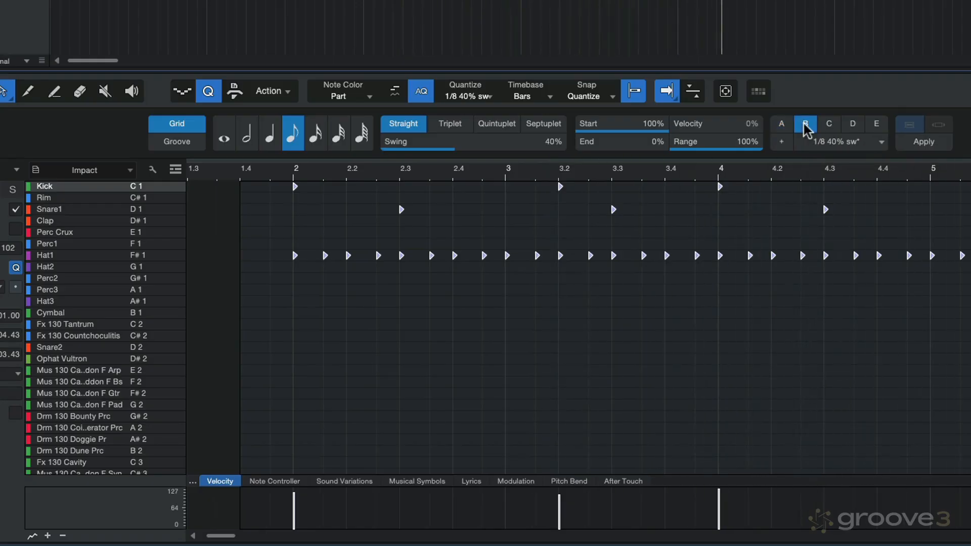
left_click(835, 122)
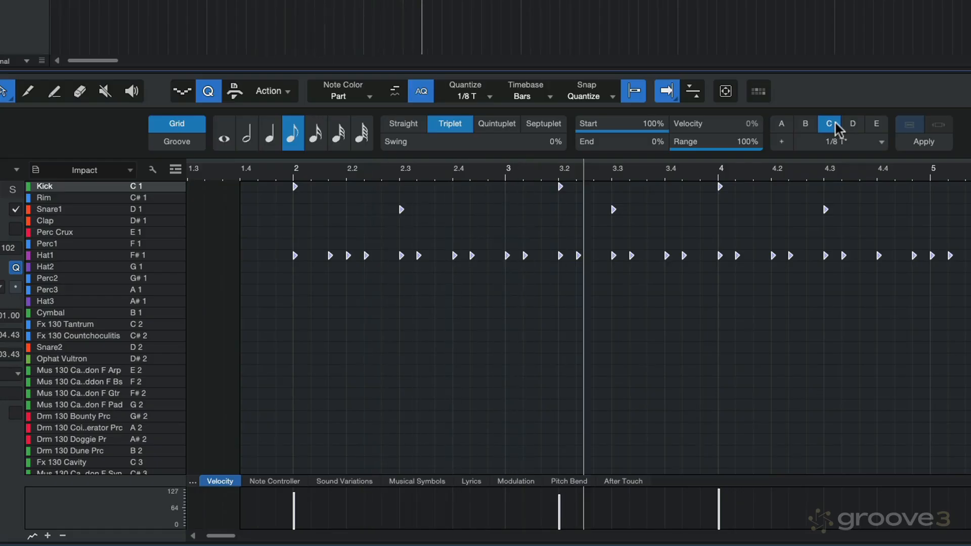
left_click(782, 127)
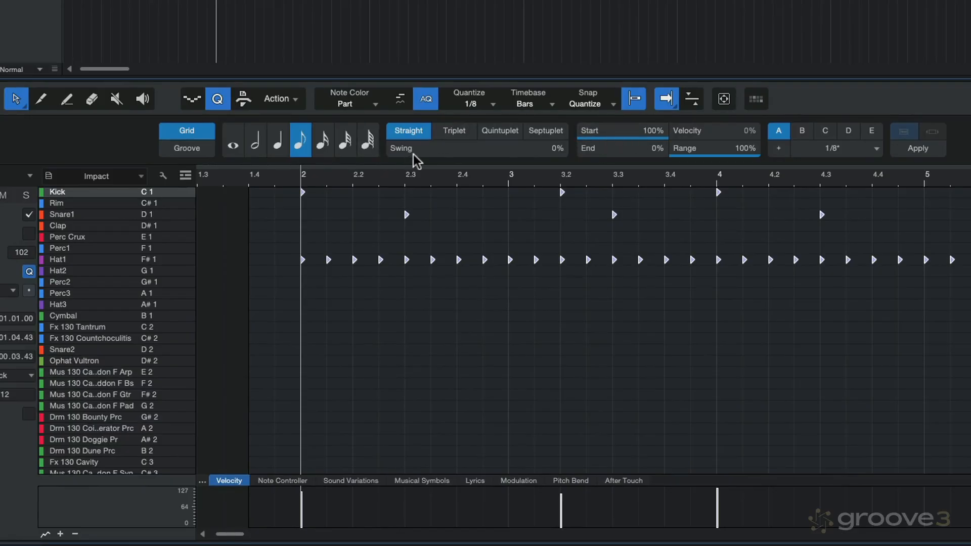
Show the Groove quantize settings and return to the Grid settings
mouse_move(416, 160)
left_click(195, 152)
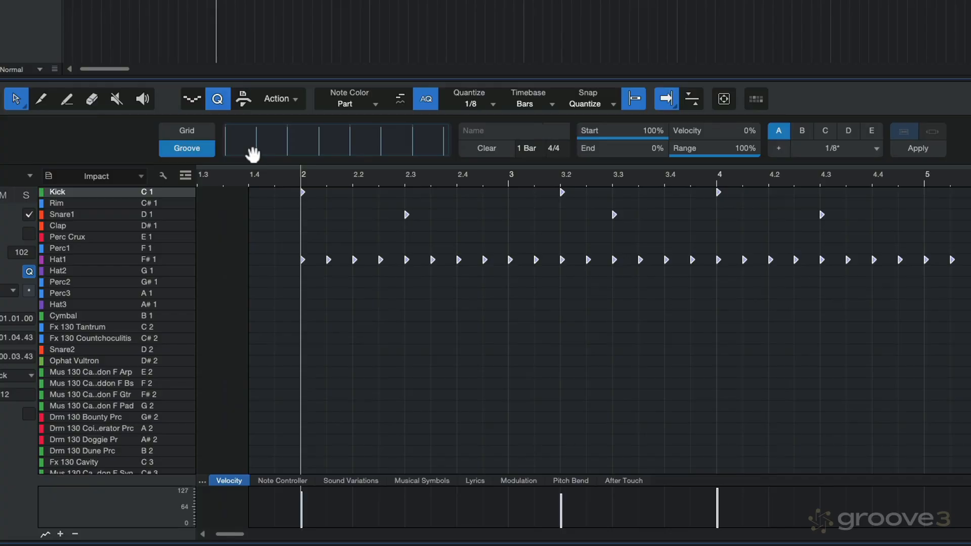
left_click(201, 135)
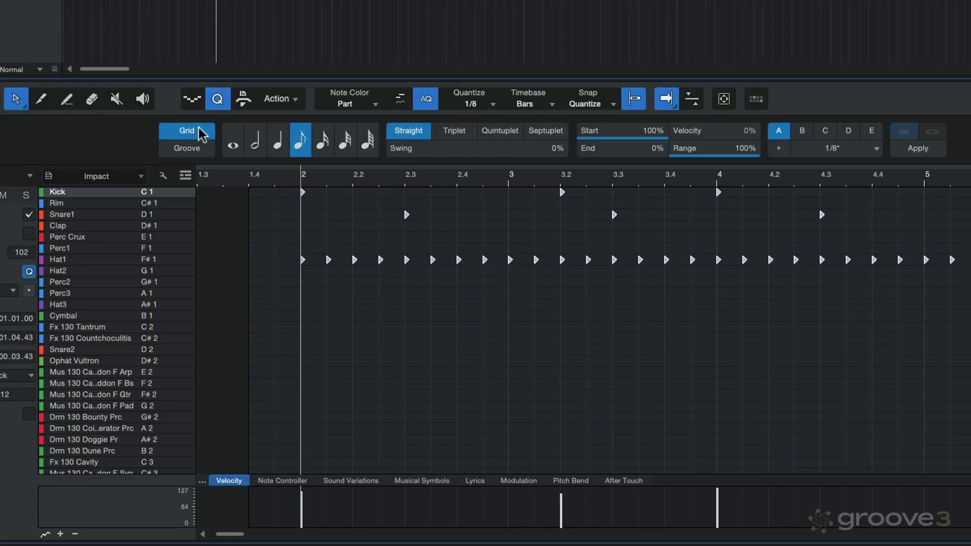